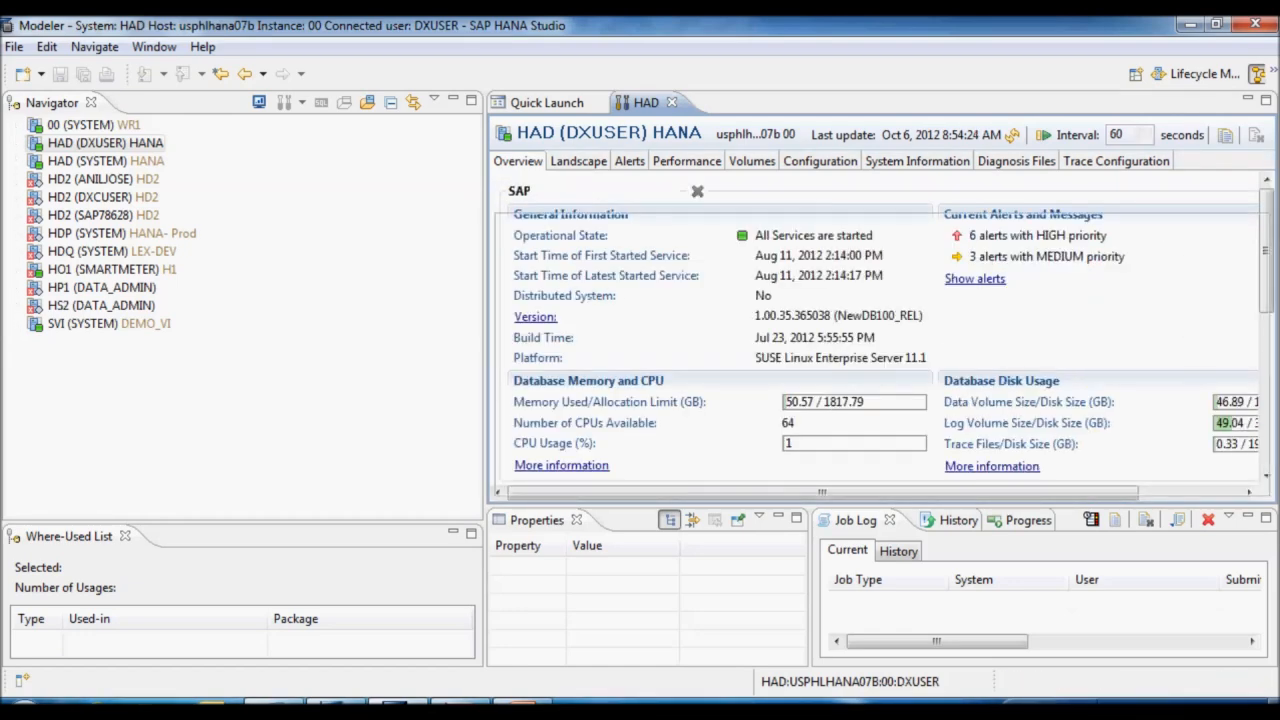
Step: Examine the instances setting of the xsengine section in daemon.ini within the HAD system's configuration
click(820, 161)
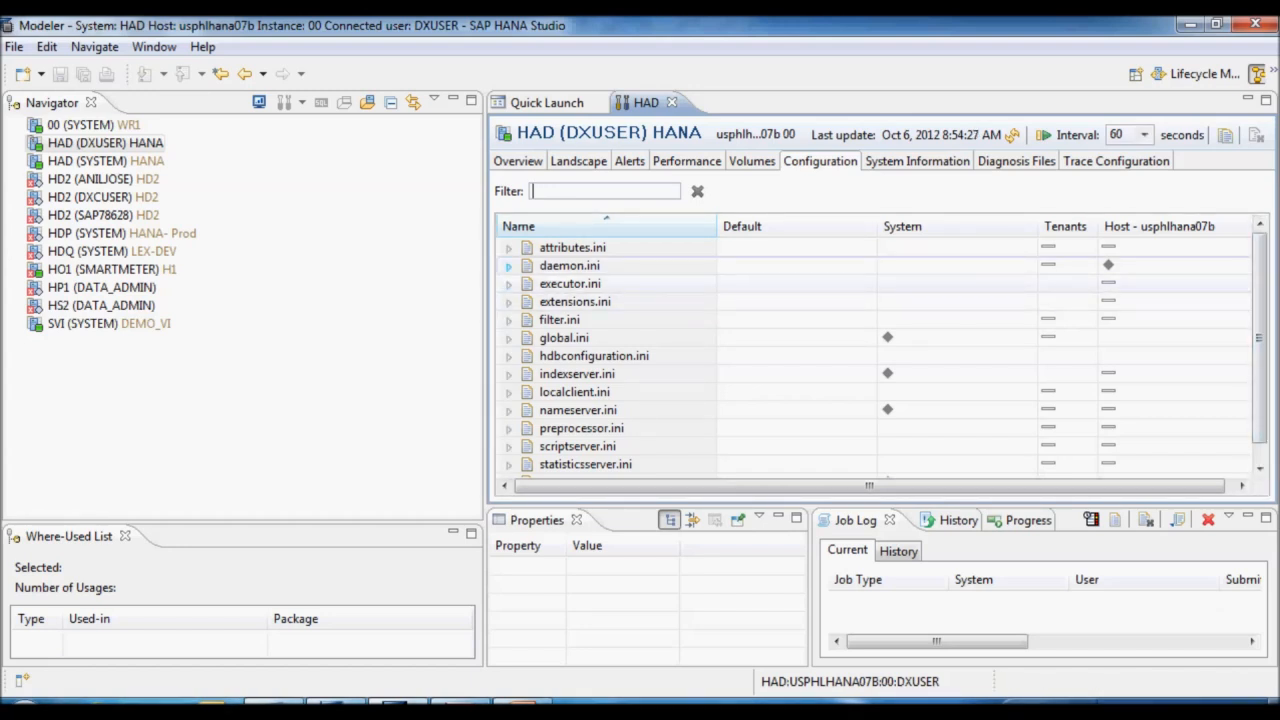
click(508, 265)
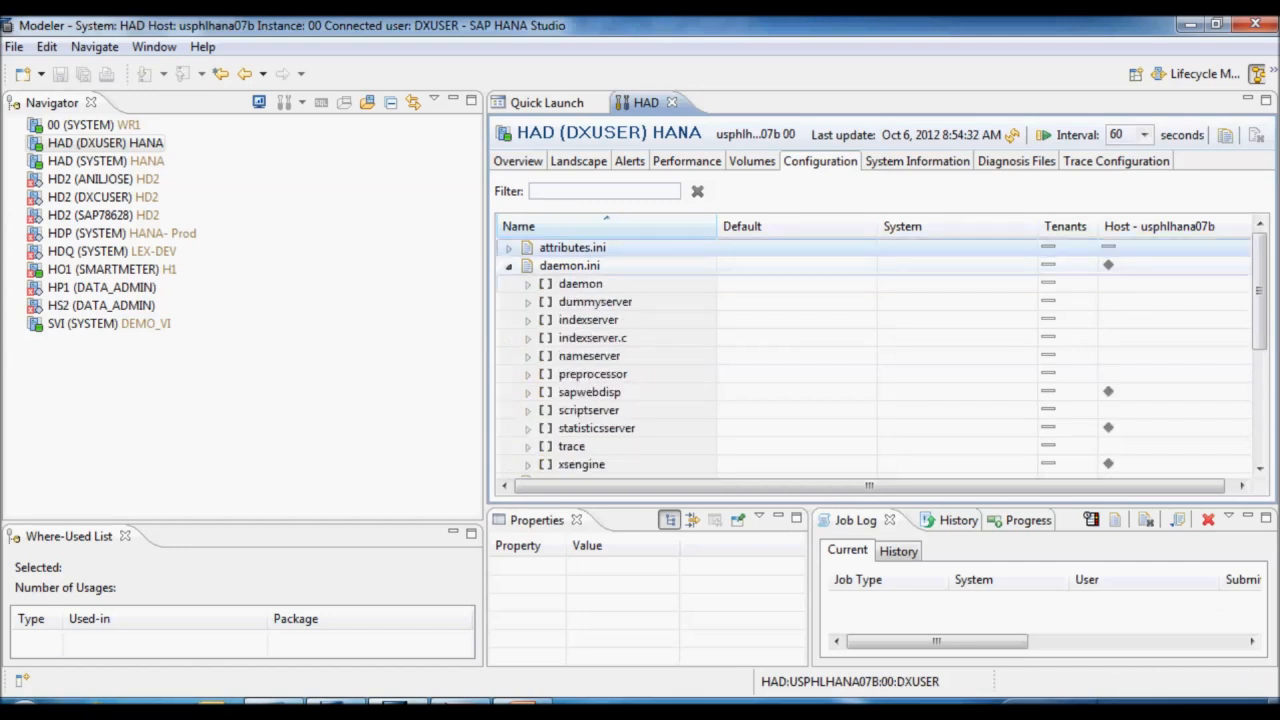
scroll(600, 250, down, 1)
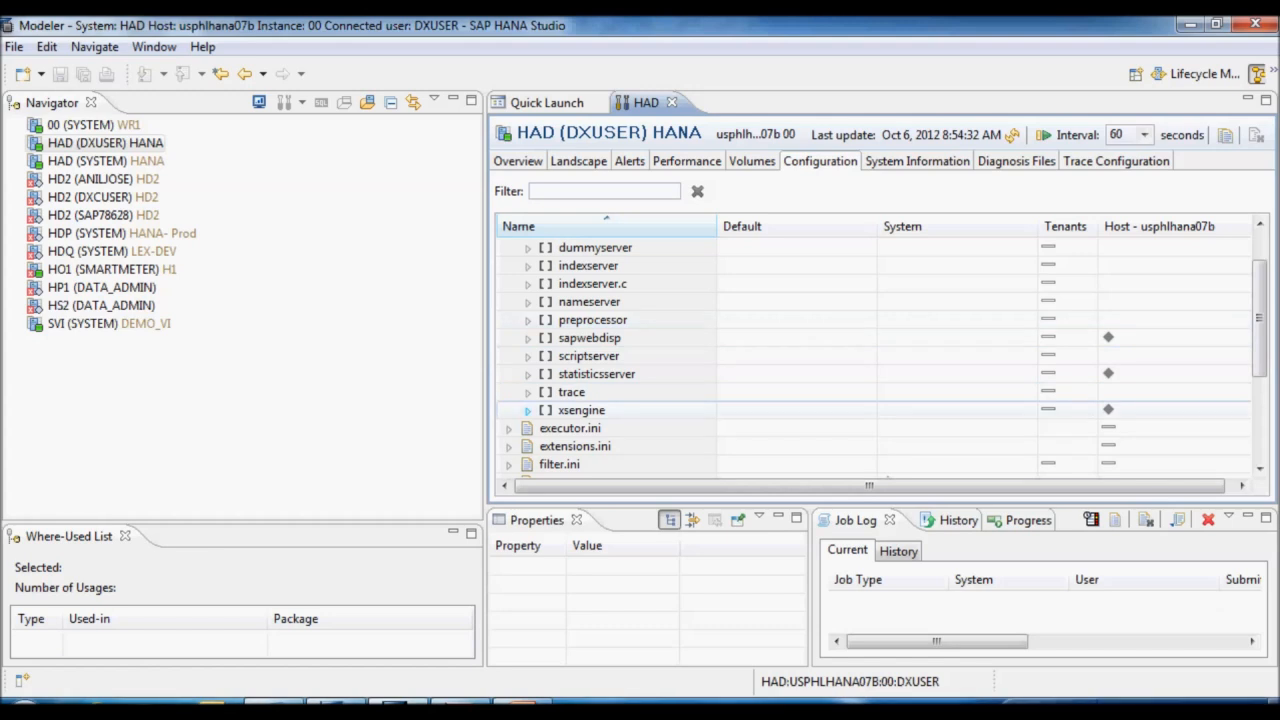
click(528, 410)
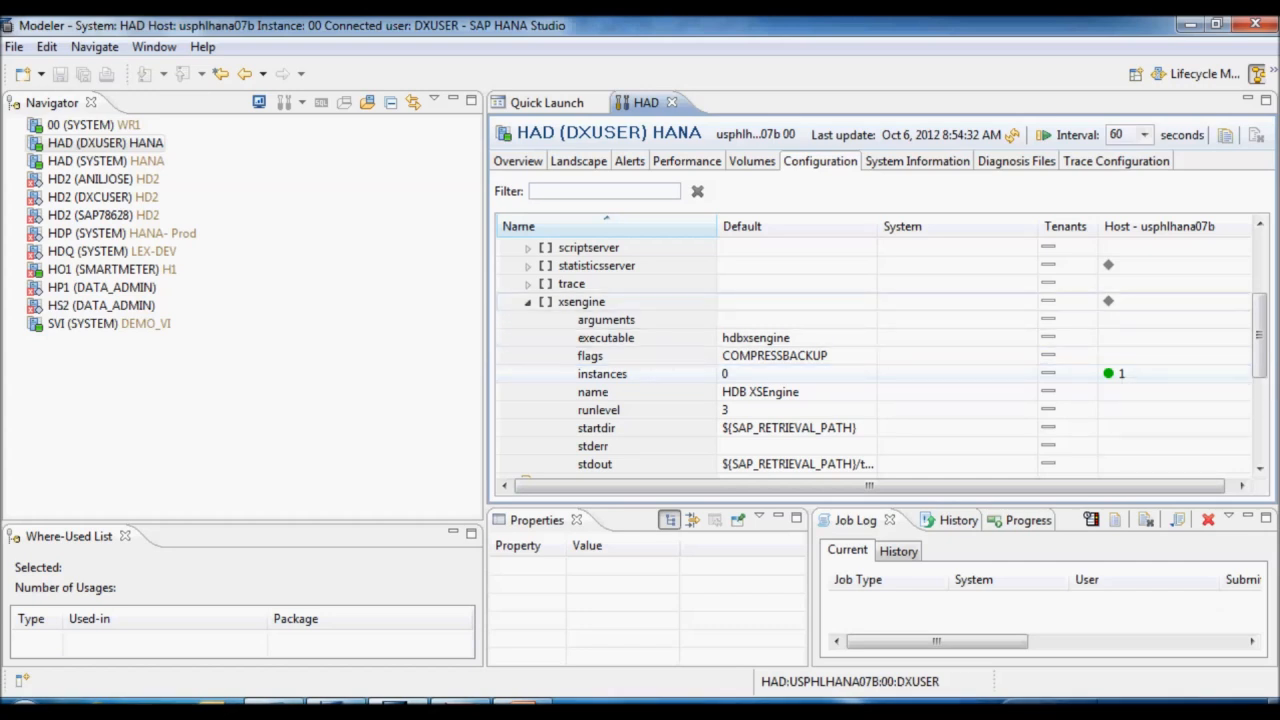
click(528, 302)
scroll(600, 300, up, 3)
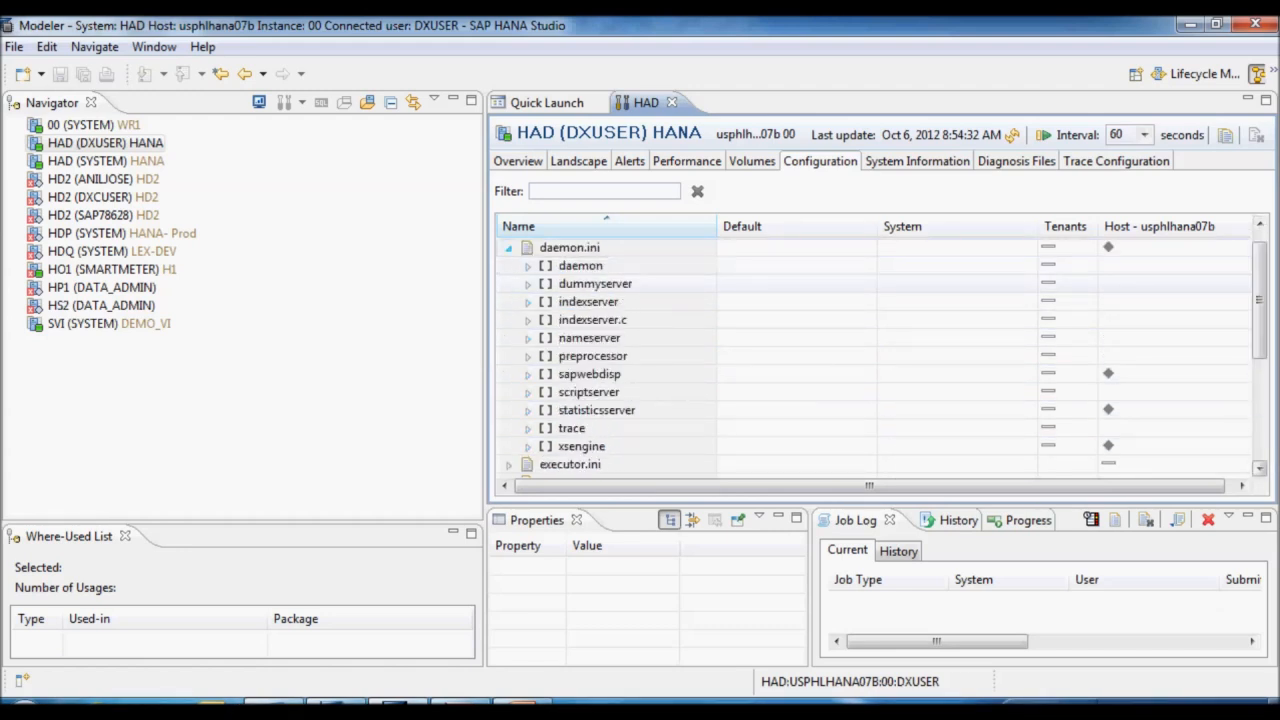
Step: Collapse daemon.ini and check the application_list parameter under application_container in xsengine.ini
click(509, 248)
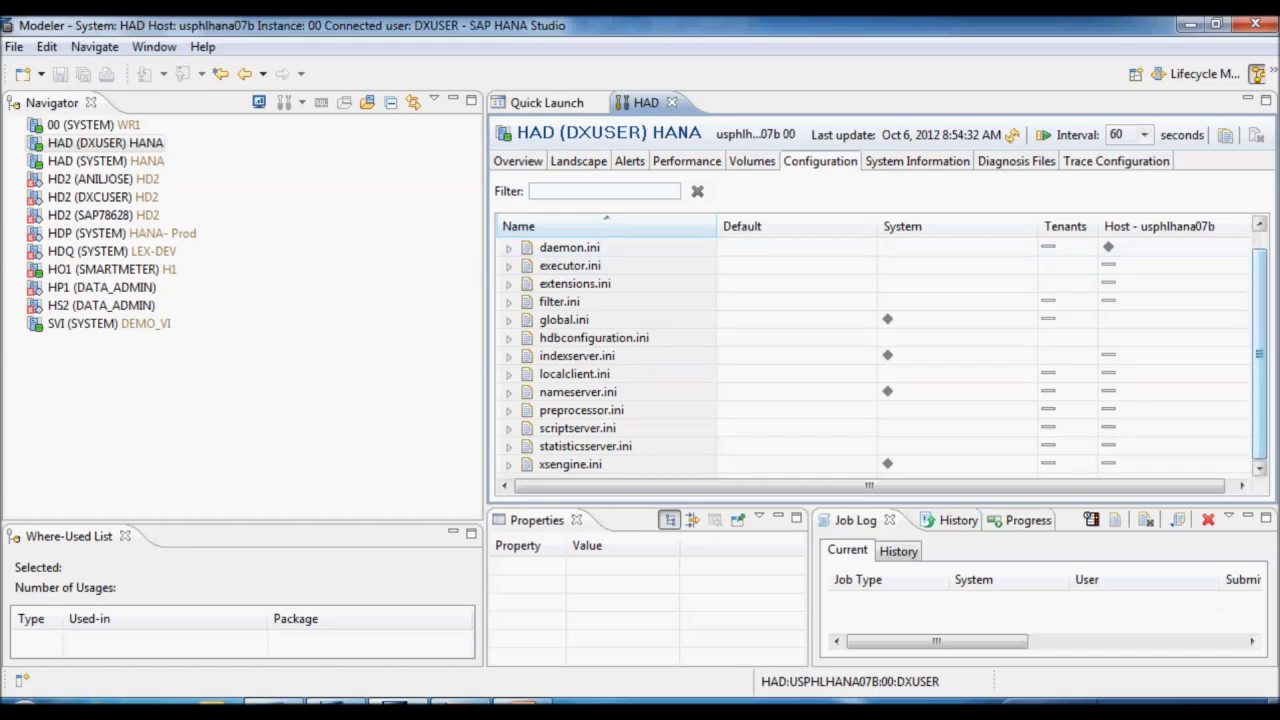
click(509, 465)
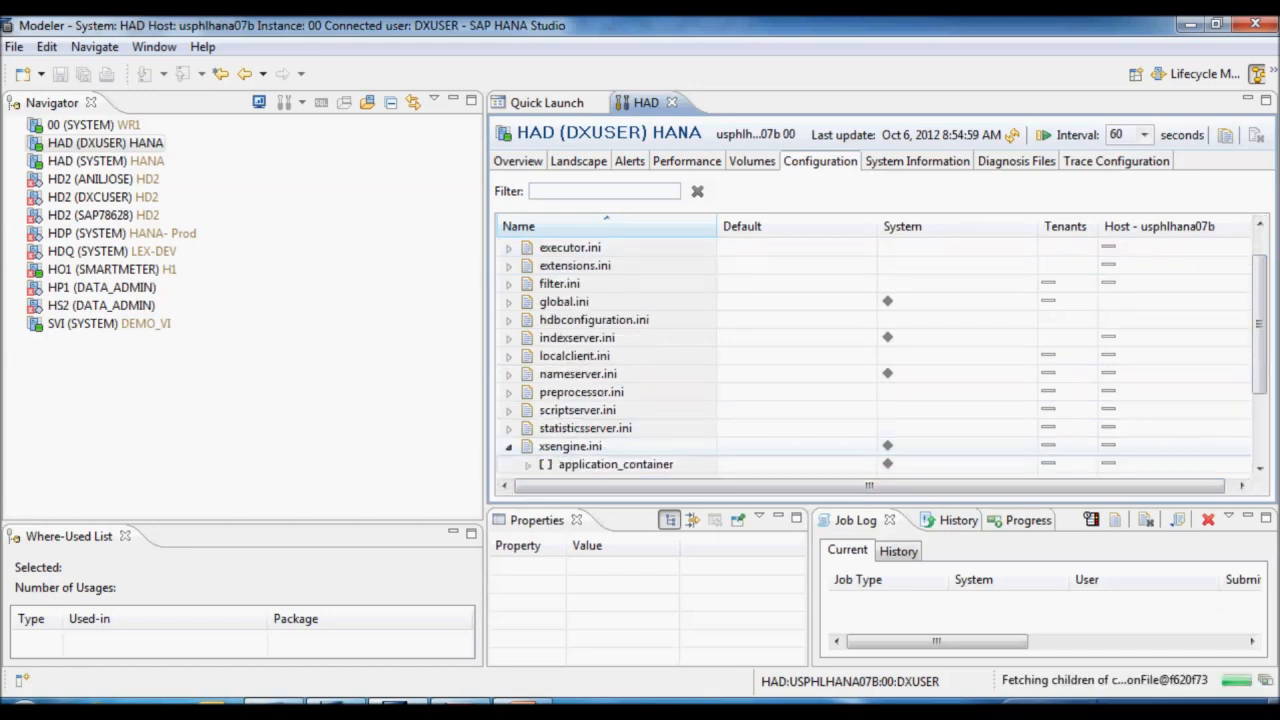
click(528, 465)
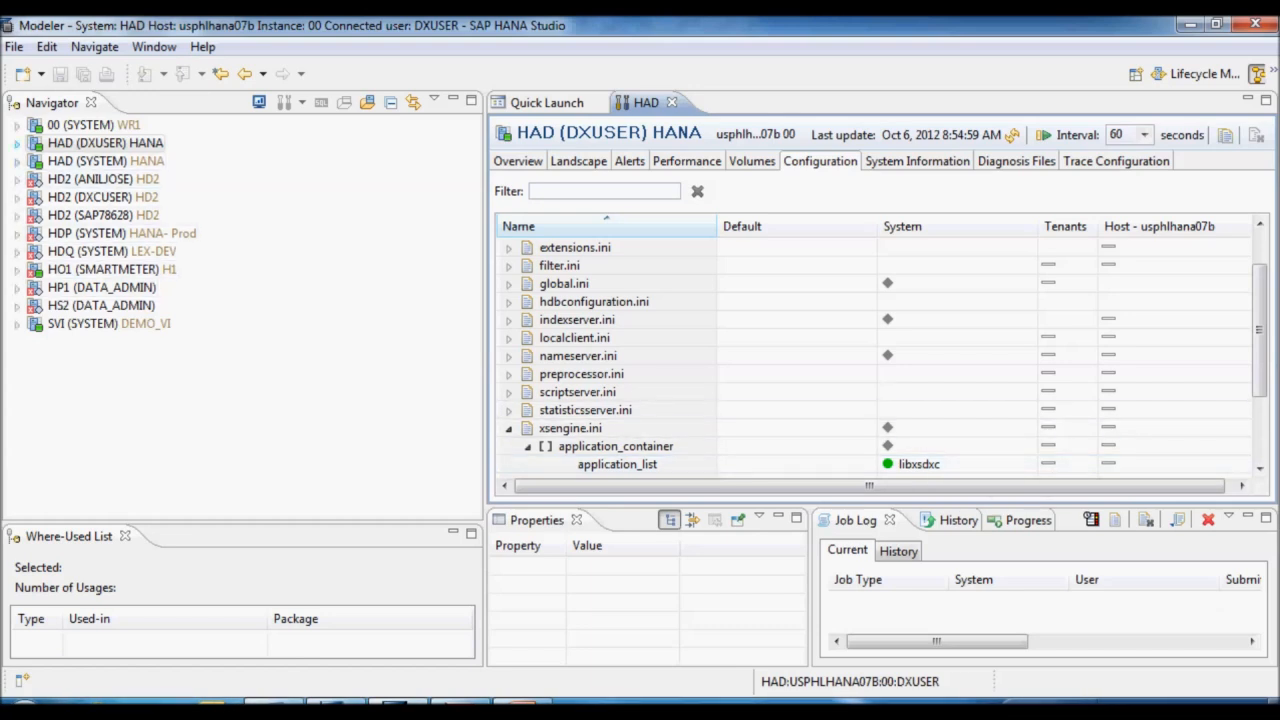
Step: Inspect the sap > hana > dxc package in the HAD (DXUSER) system's Content, and collapse Content
click(17, 144)
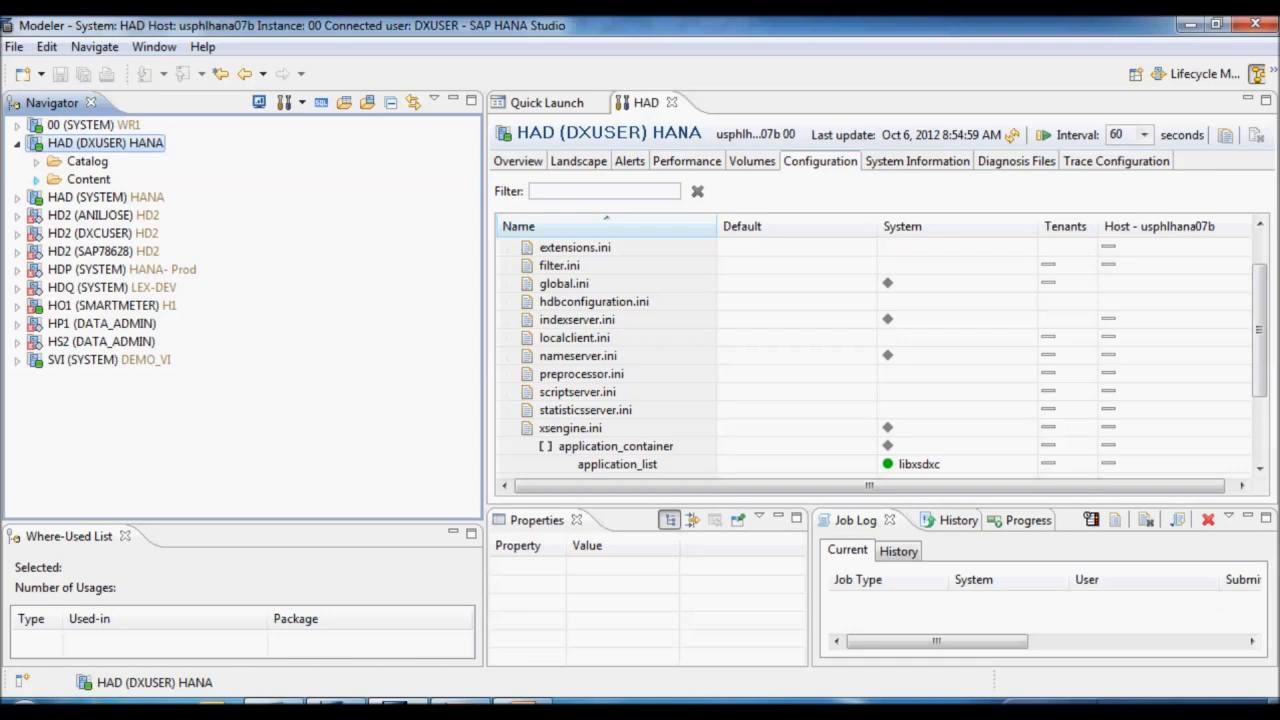
click(37, 179)
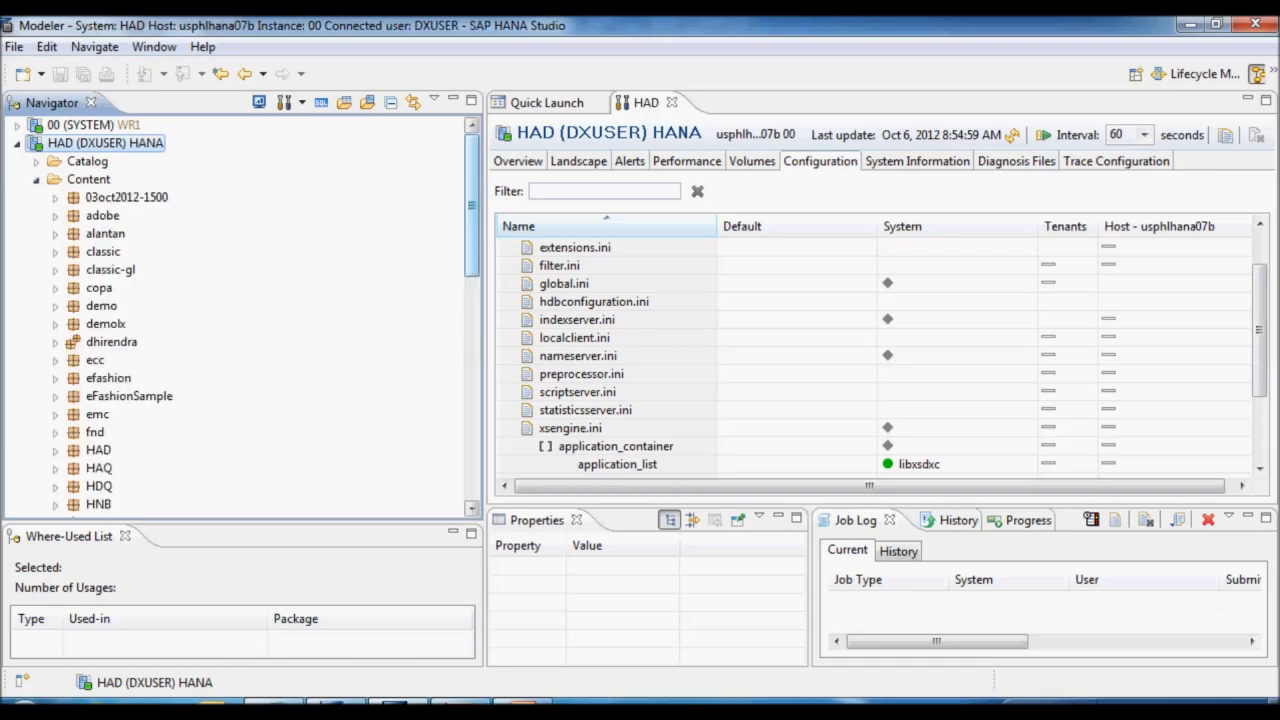
scroll(240, 314, down, 10)
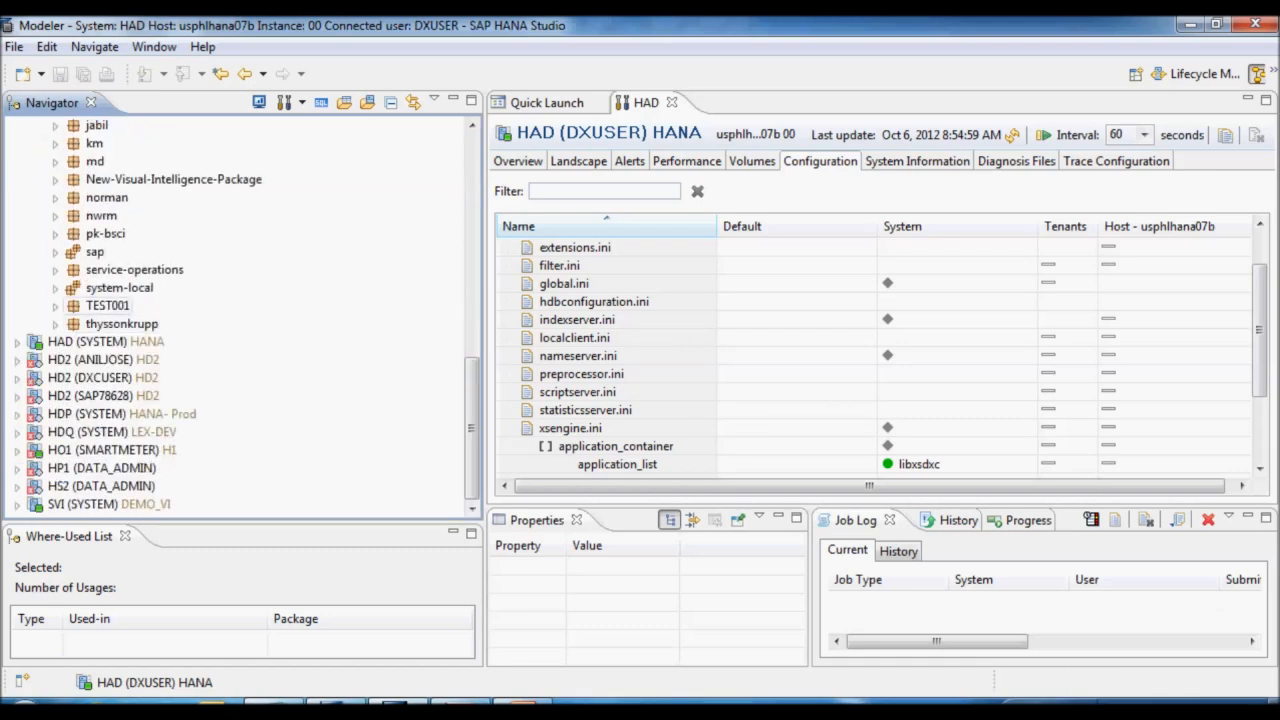
click(55, 252)
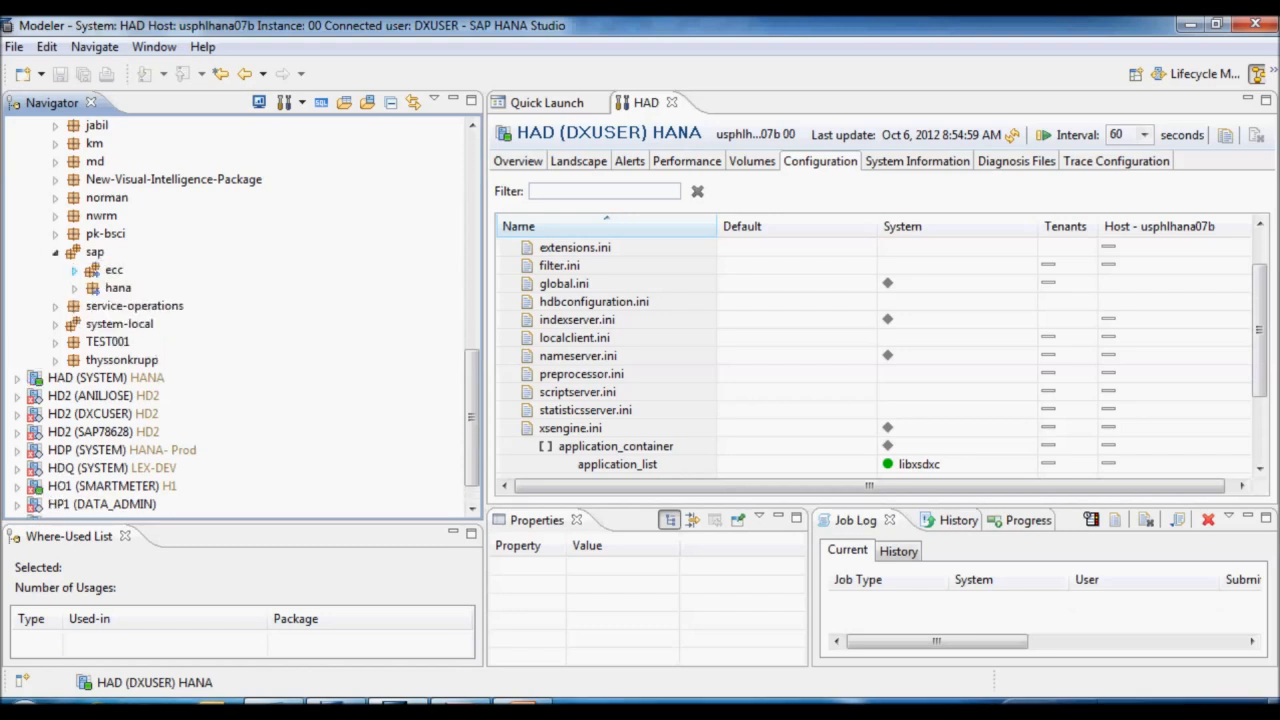
click(74, 287)
click(93, 305)
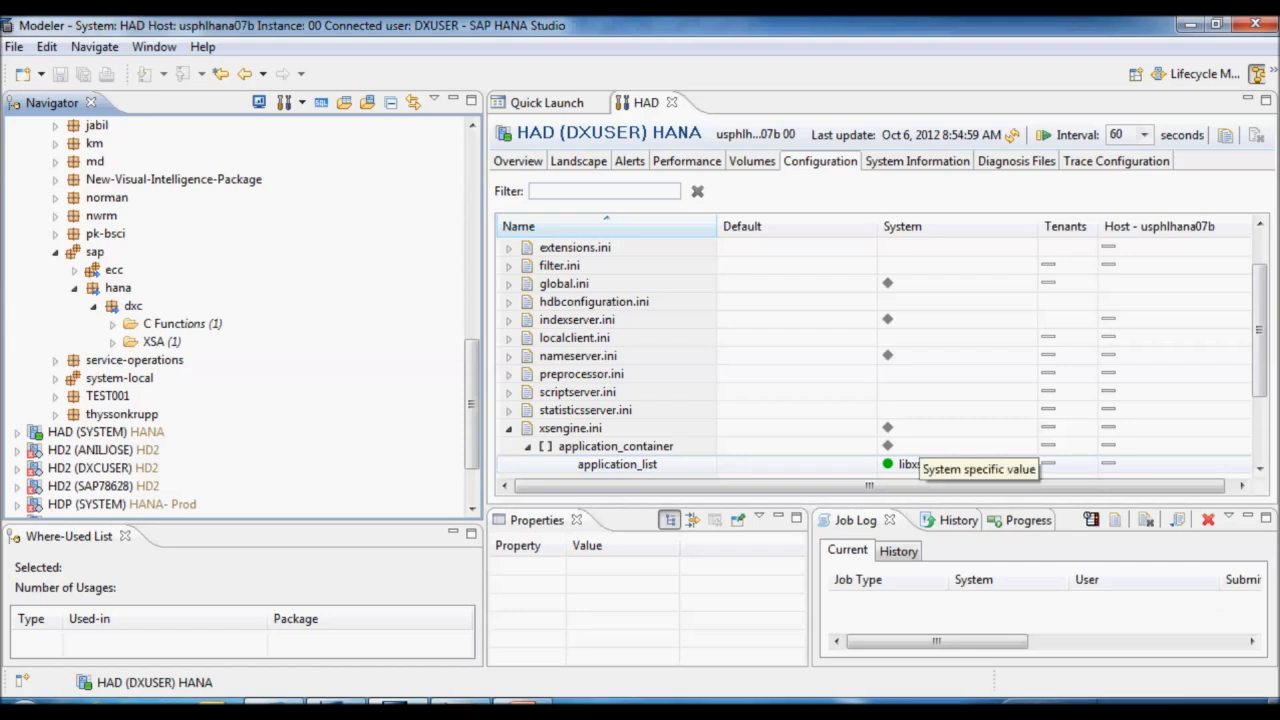
scroll(240, 310, up, 8)
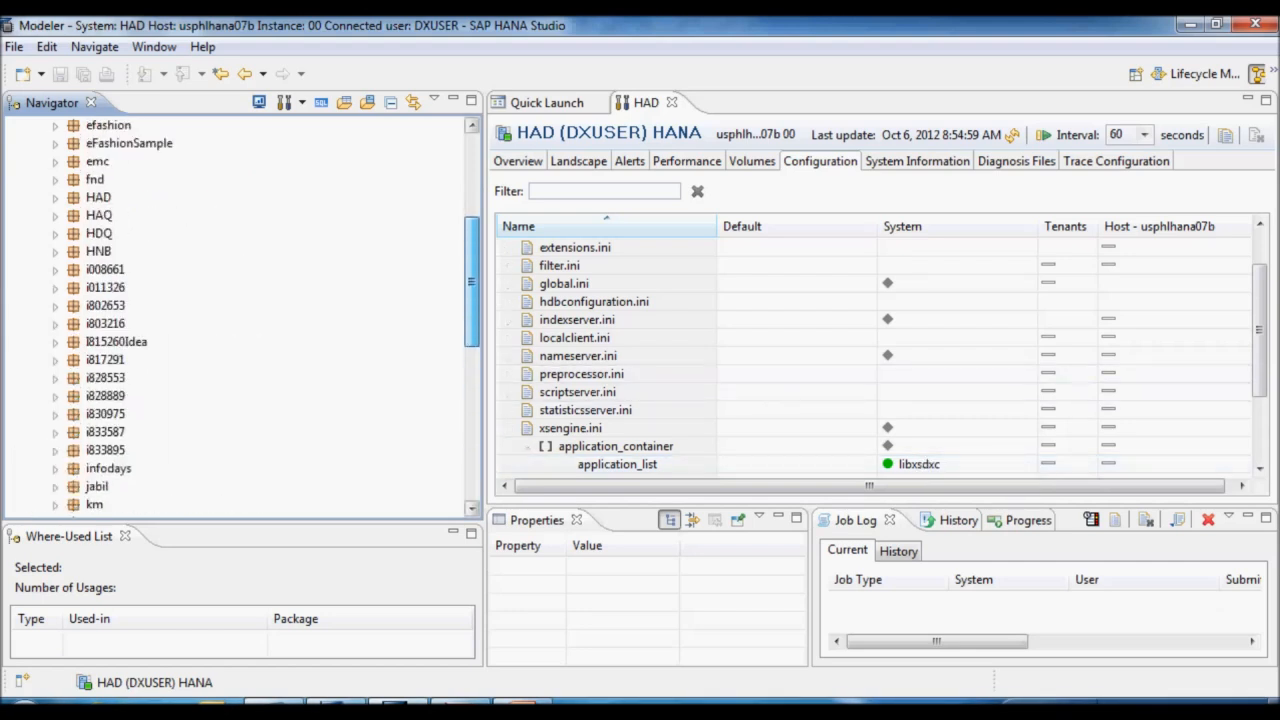
scroll(240, 310, up, 3)
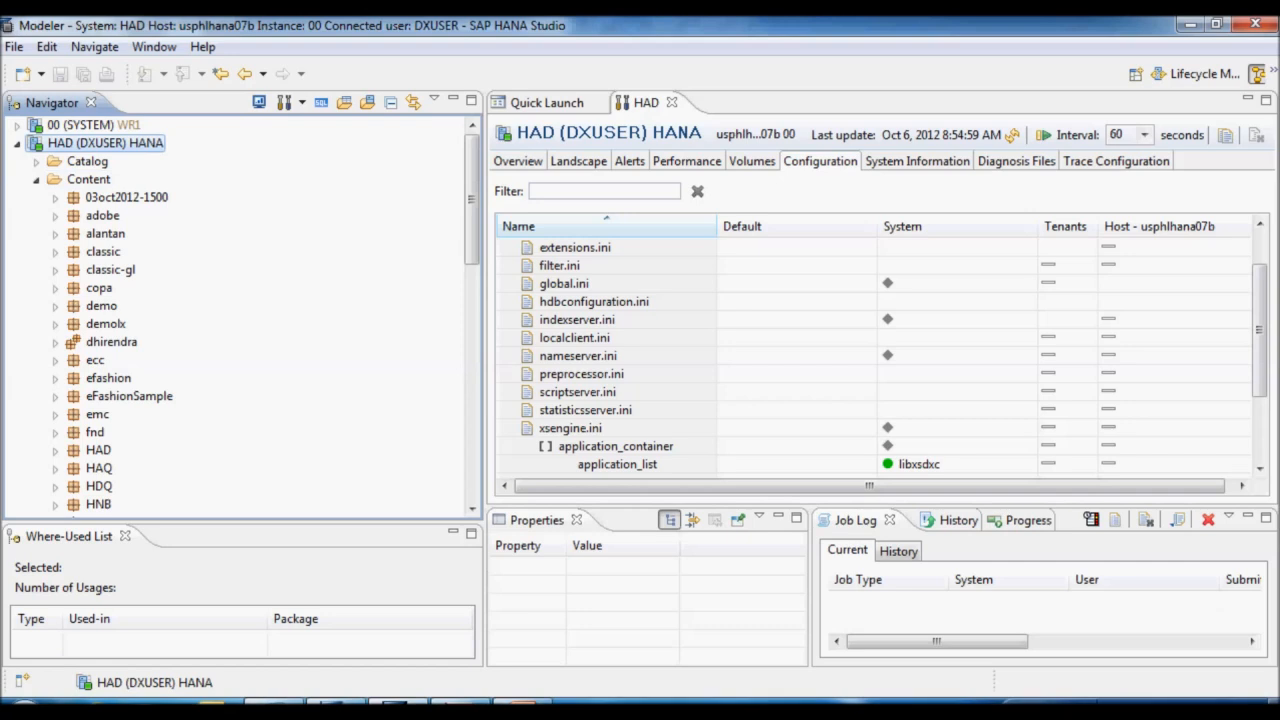
click(36, 179)
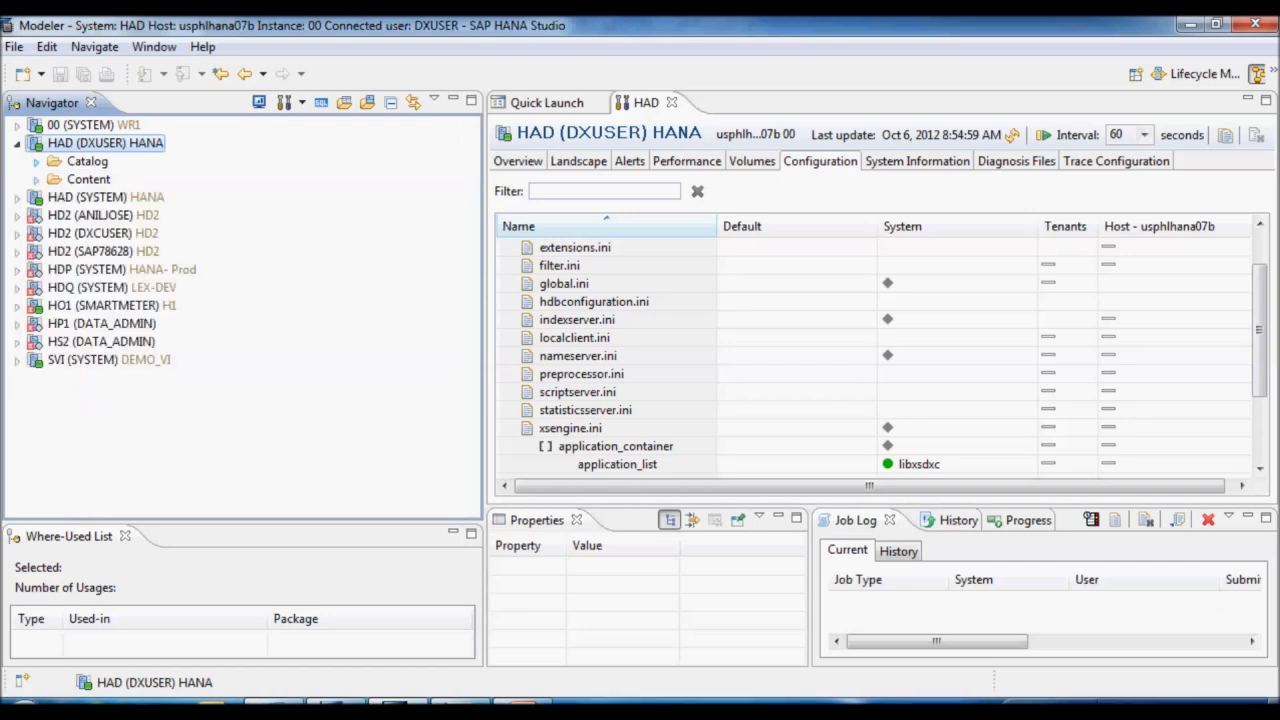
Step: Review the DXCSCHEMA schema's object folders in the HAD (DXUSER) Catalog and collapse the system tree
click(36, 161)
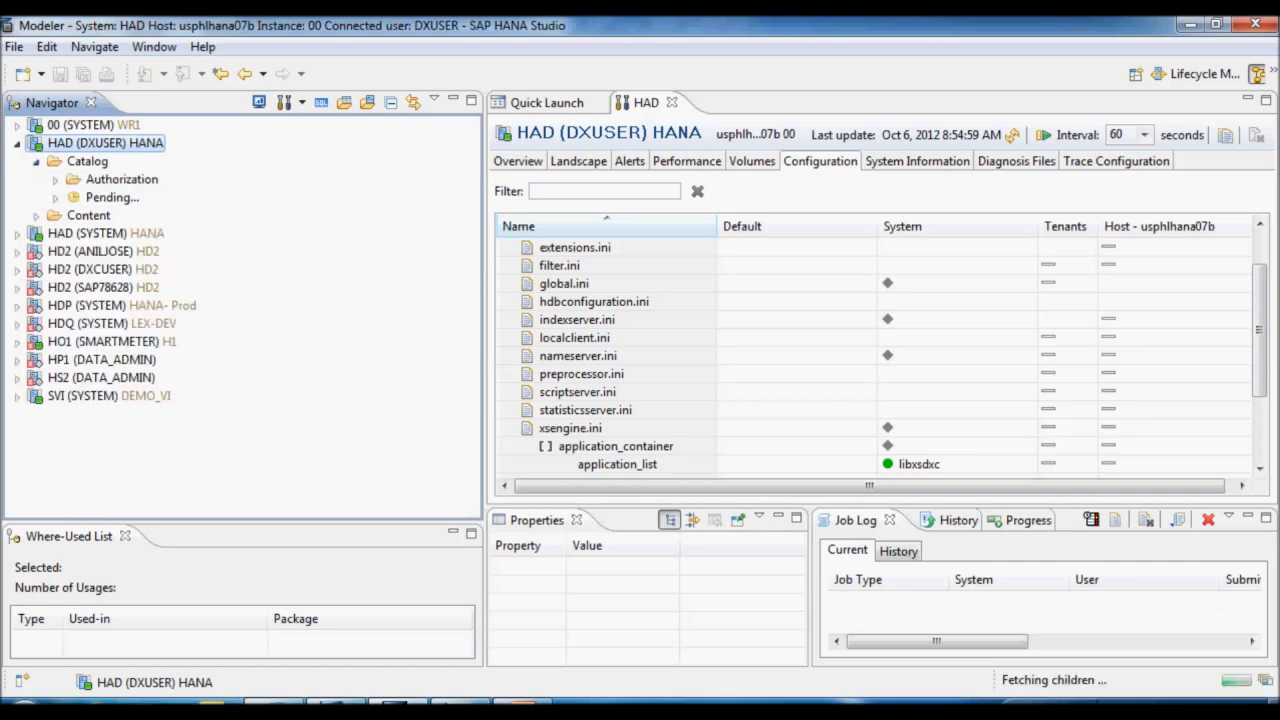
click(107, 233)
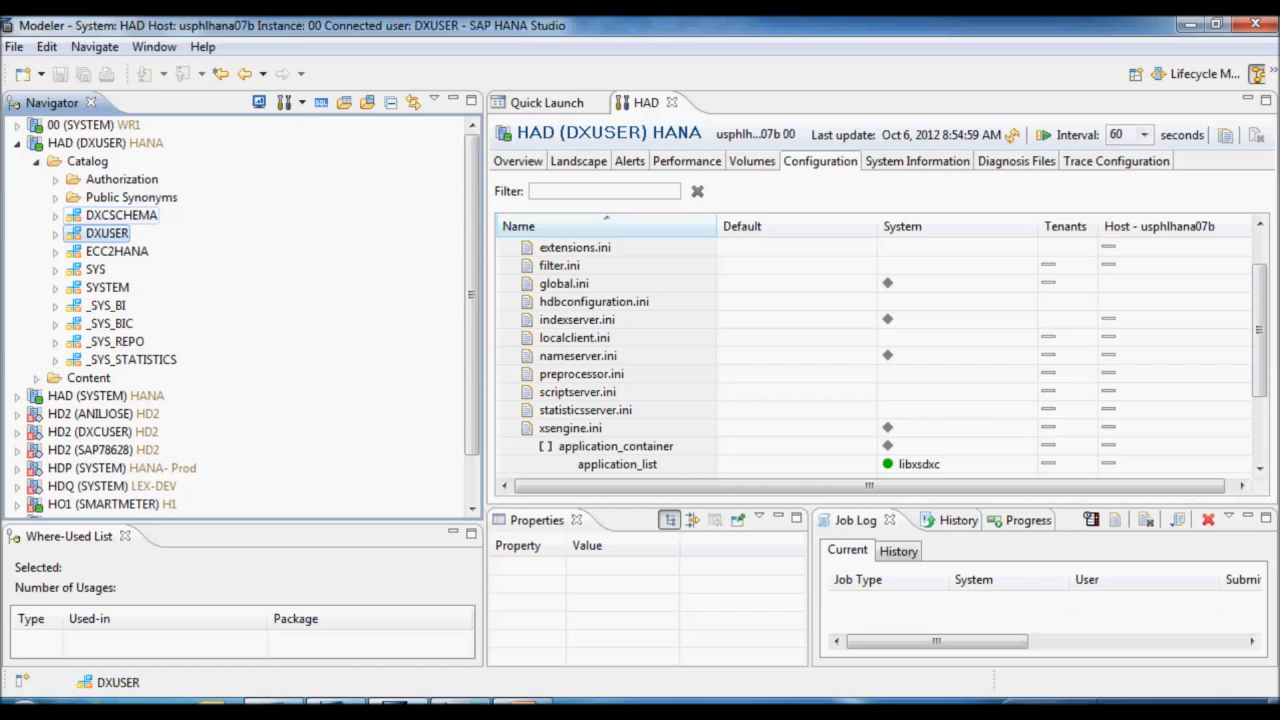
click(121, 215)
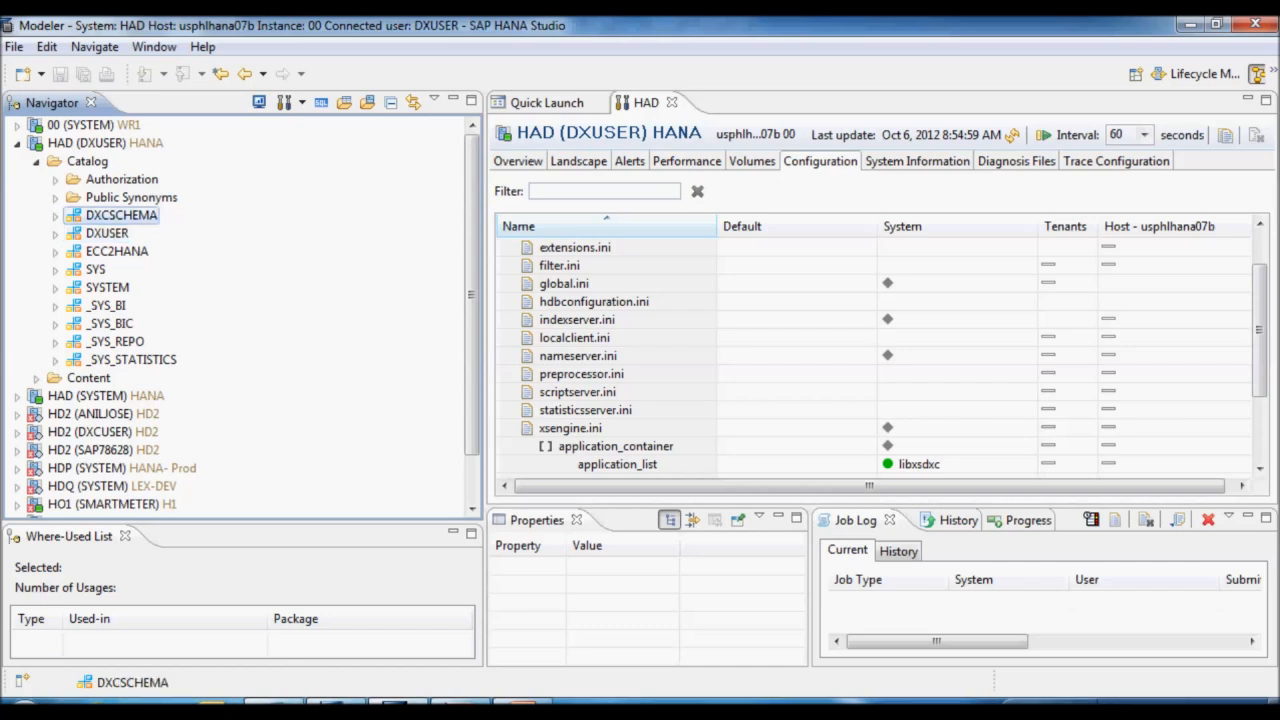
click(55, 215)
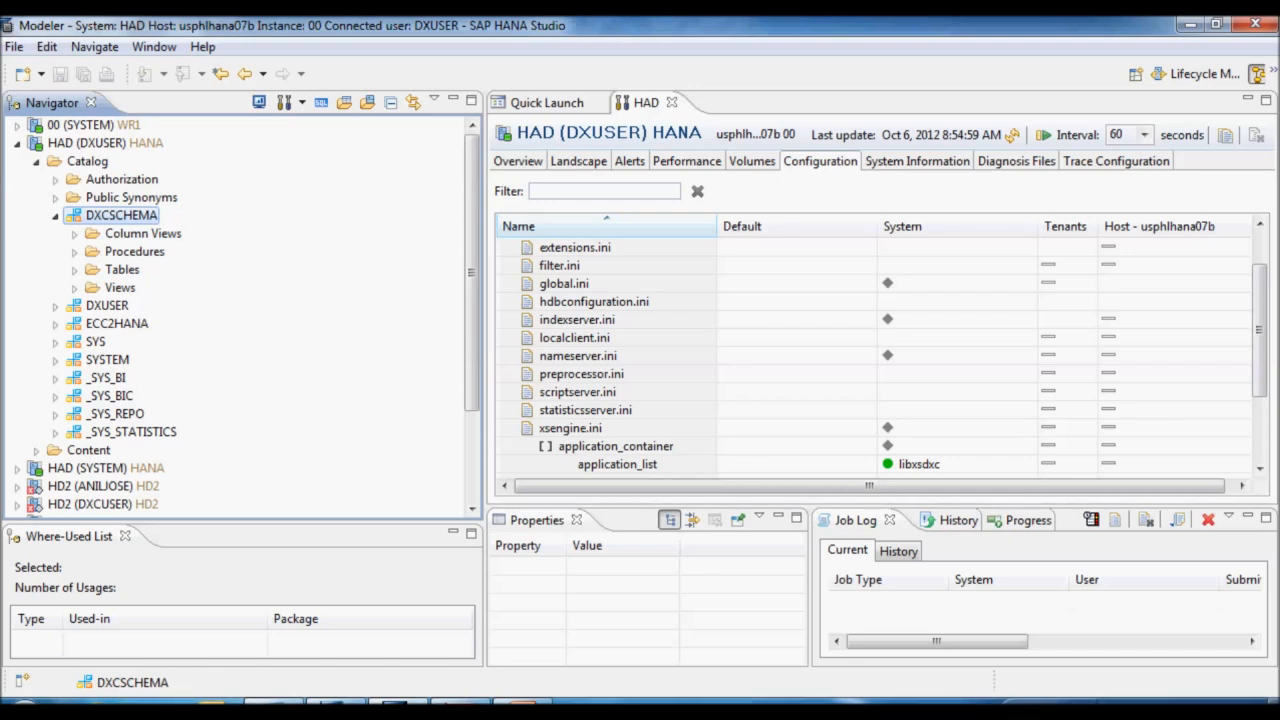
click(55, 216)
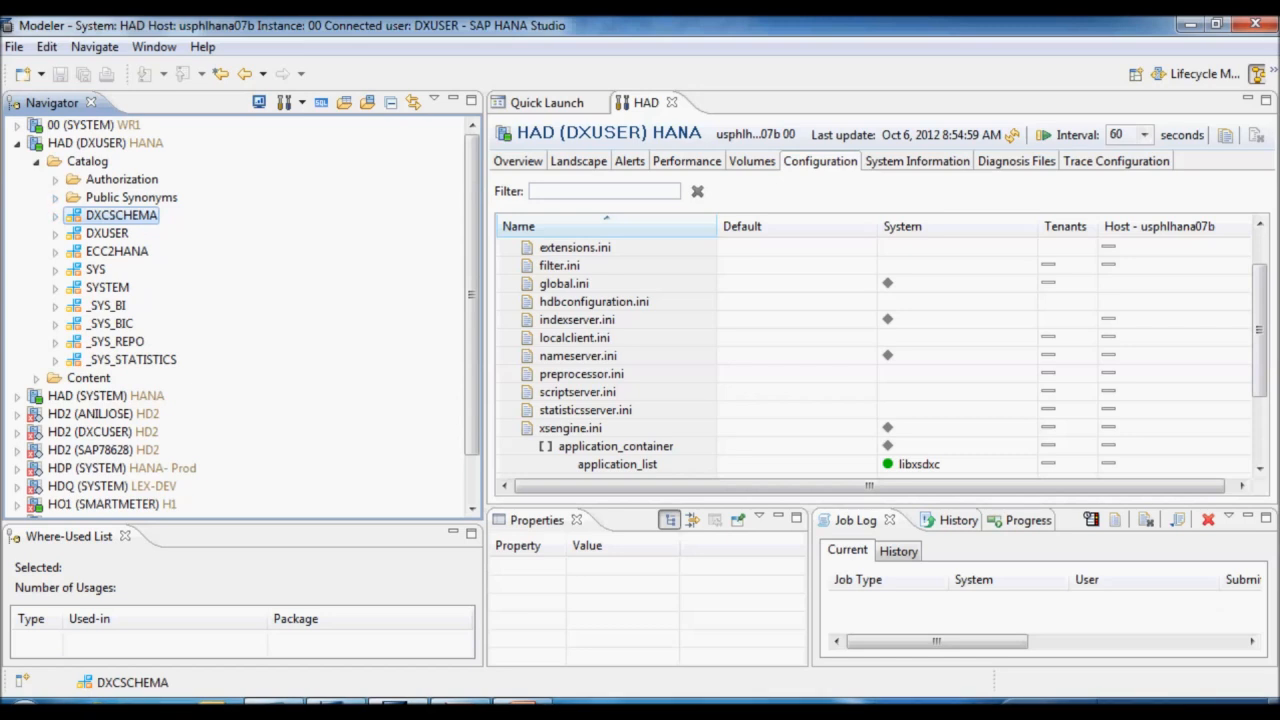
click(36, 161)
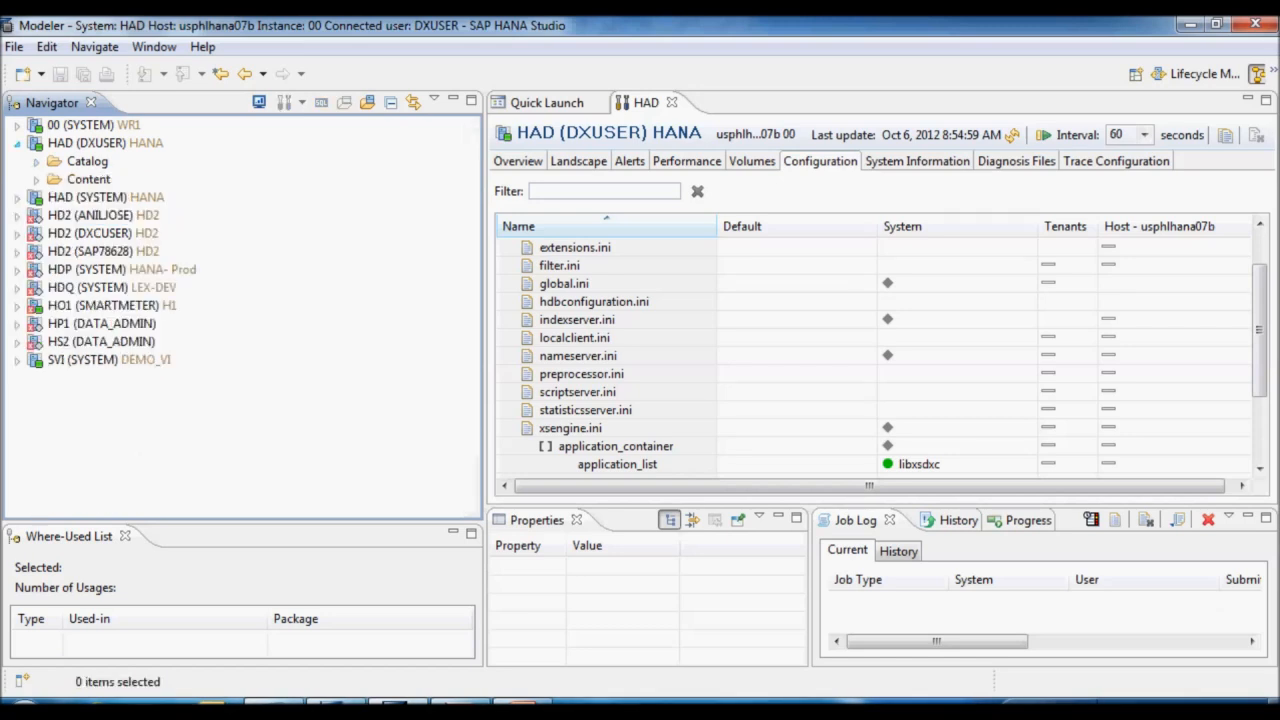
click(17, 144)
click(98, 143)
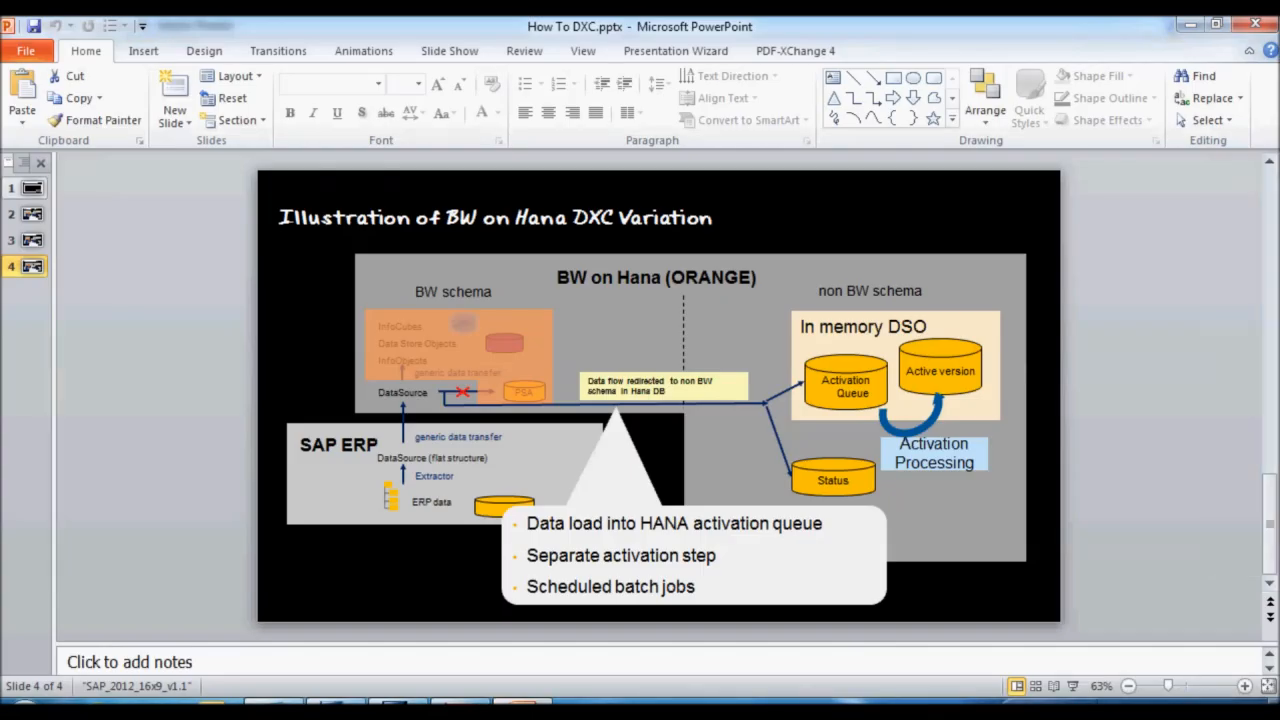
Step: Switch to the SAP ERP system and start transaction sm59 for configuring RFC connections
click(33, 214)
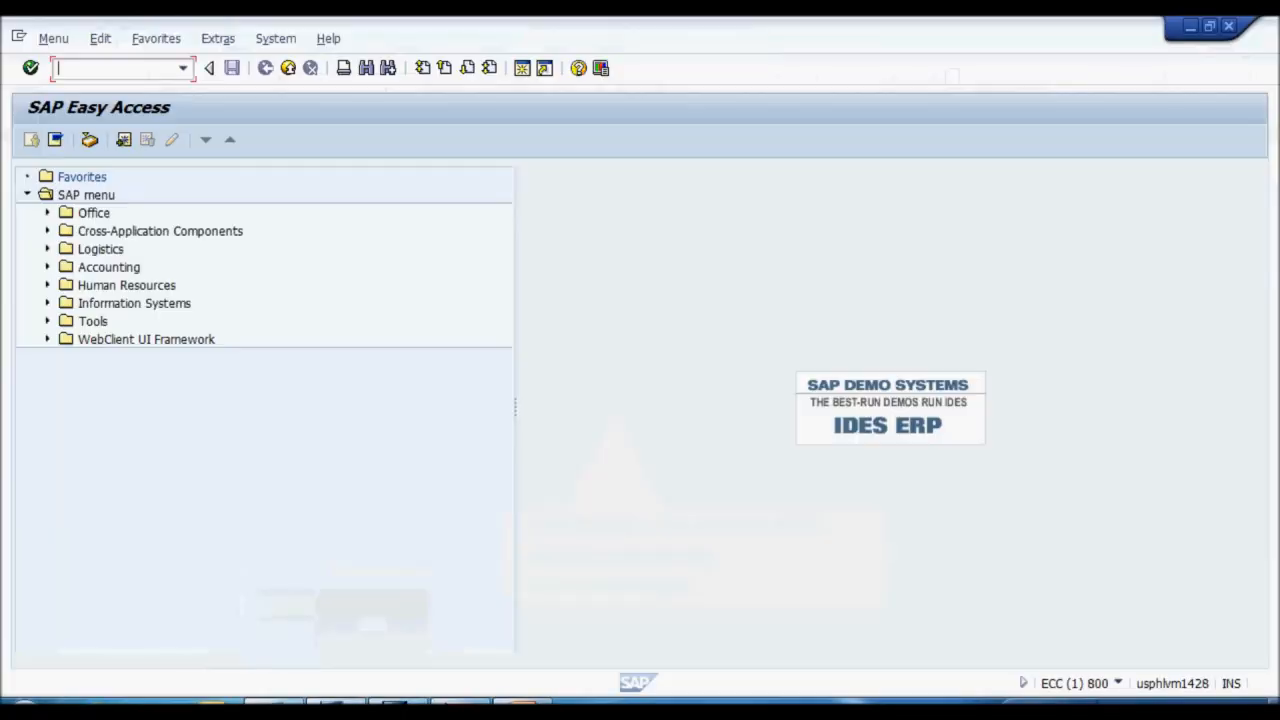
text(sm59)
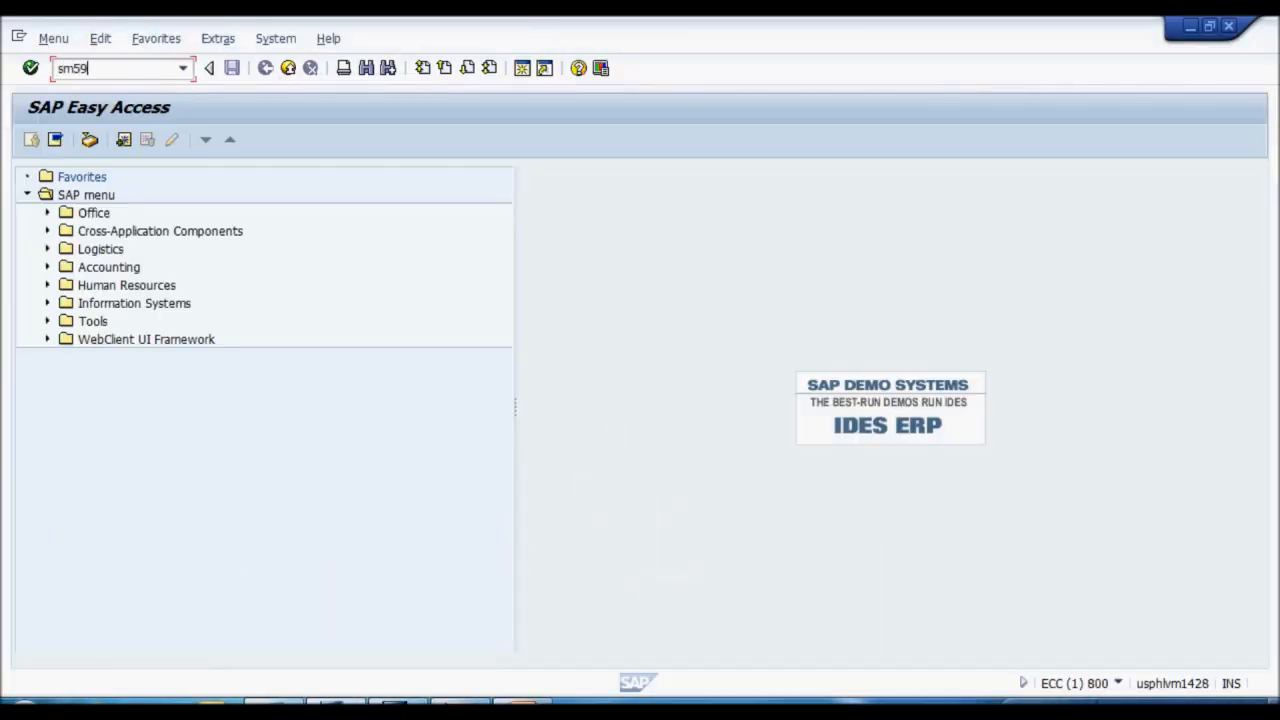
key(Return)
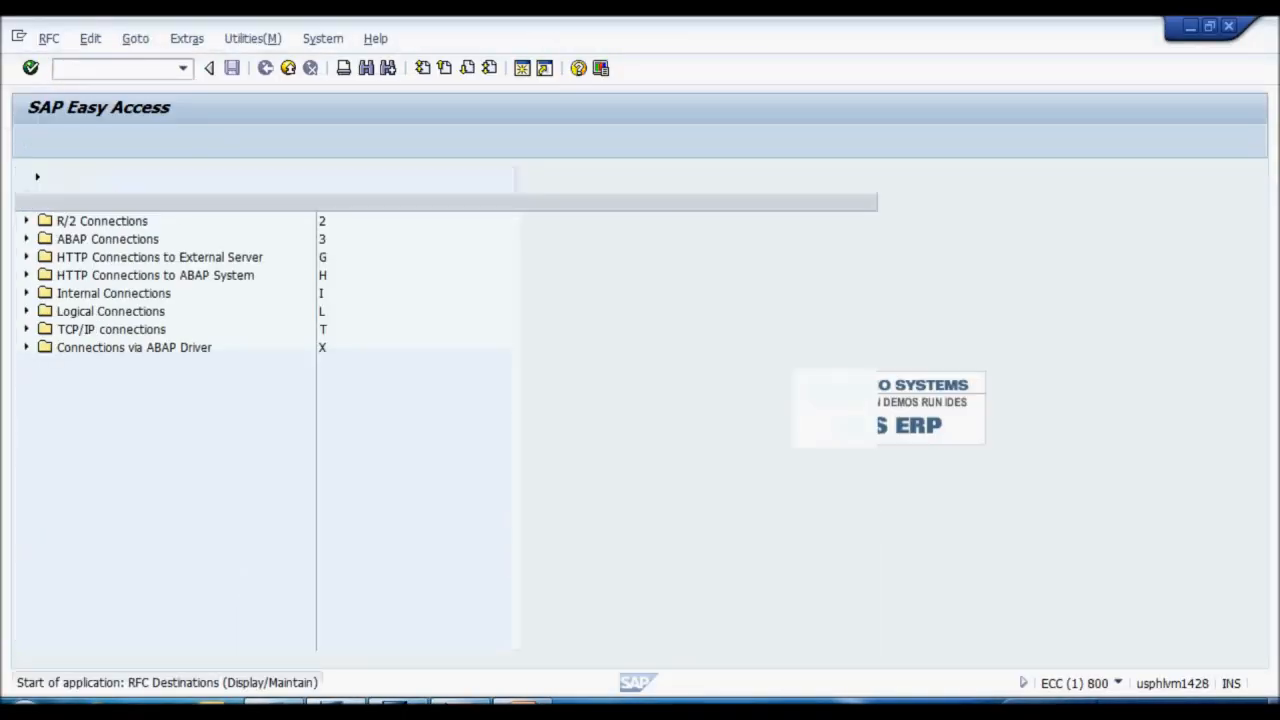
Step: Open the RFC destination DXC_HANA_CONNECTION_HAD among the HTTP connections to external servers
click(26, 239)
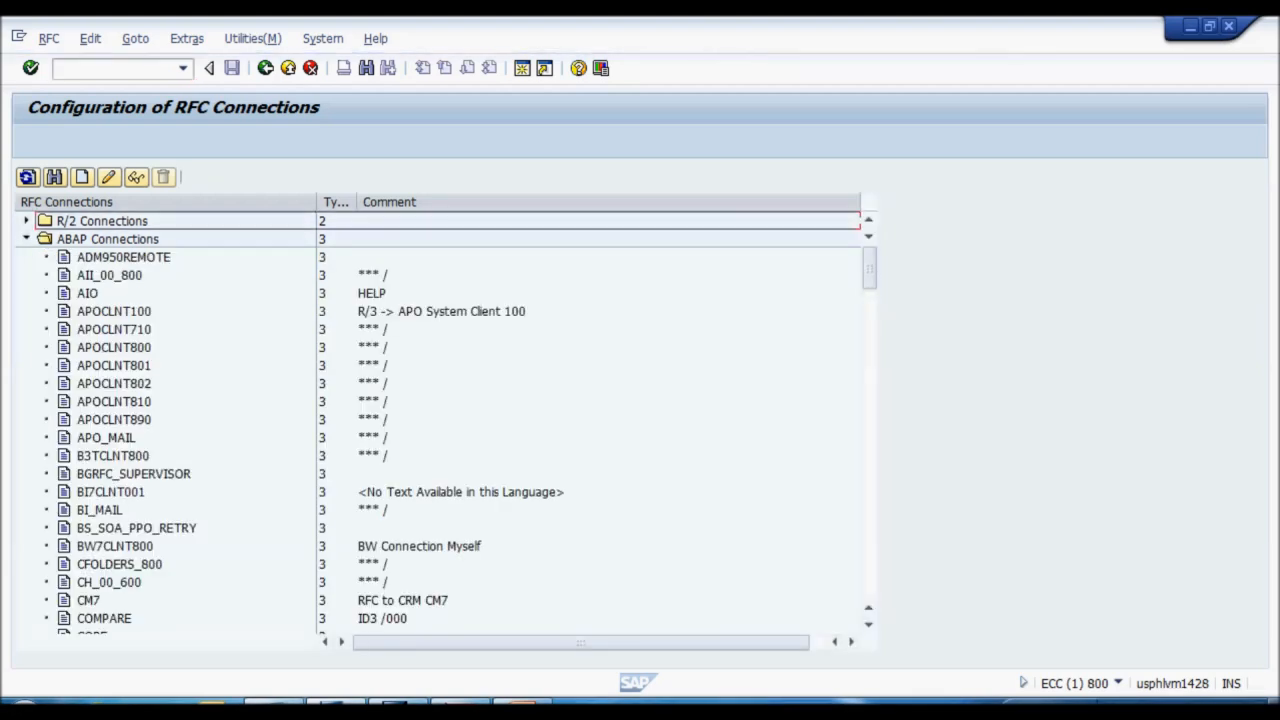
click(26, 239)
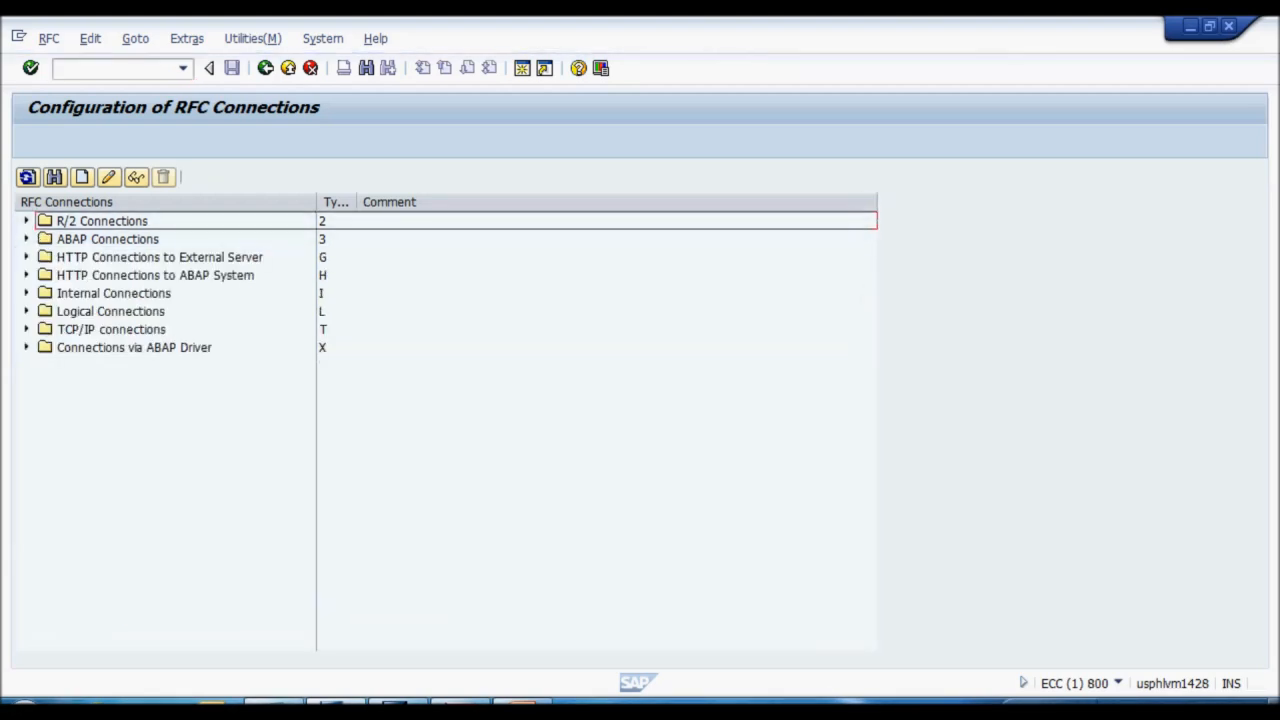
click(160, 257)
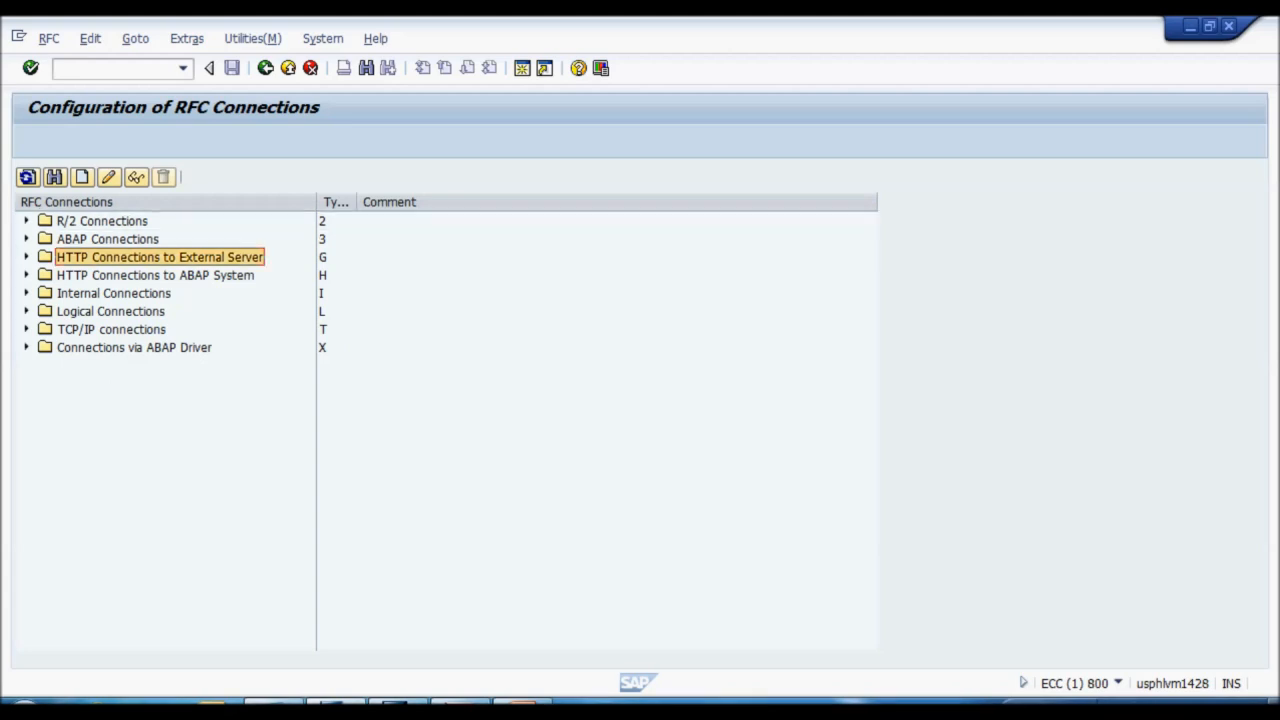
click(26, 257)
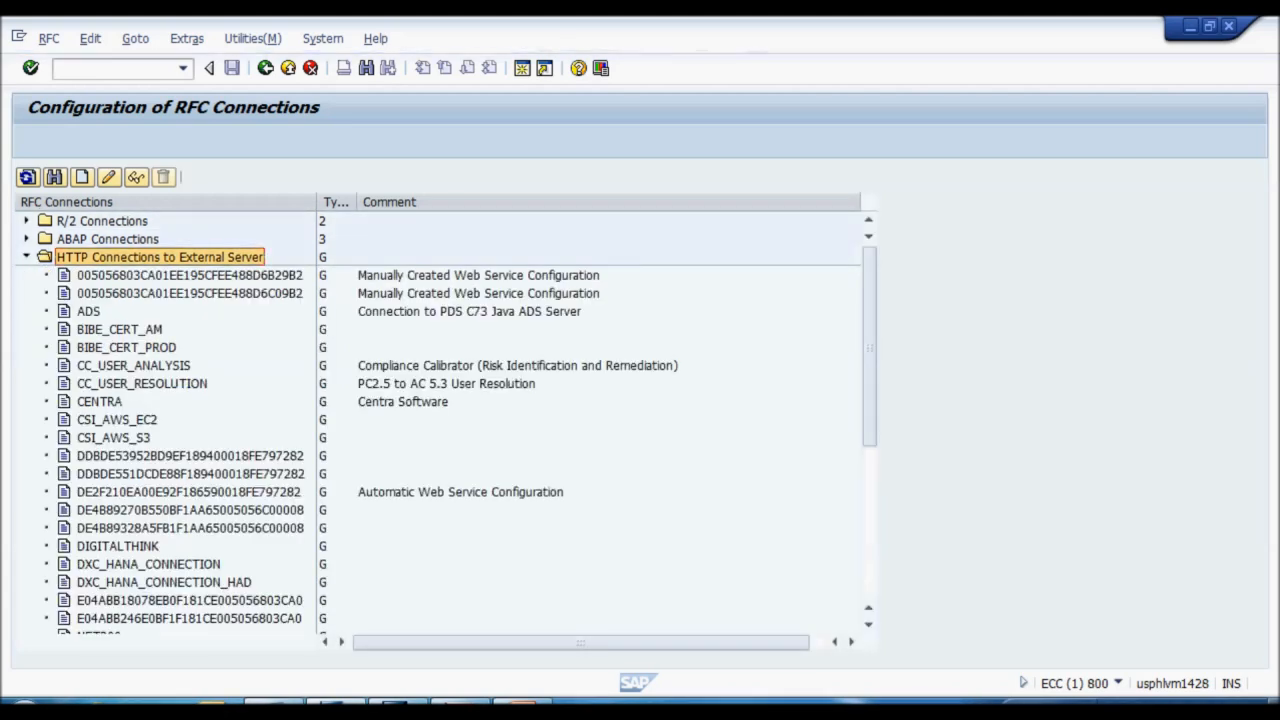
click(164, 582)
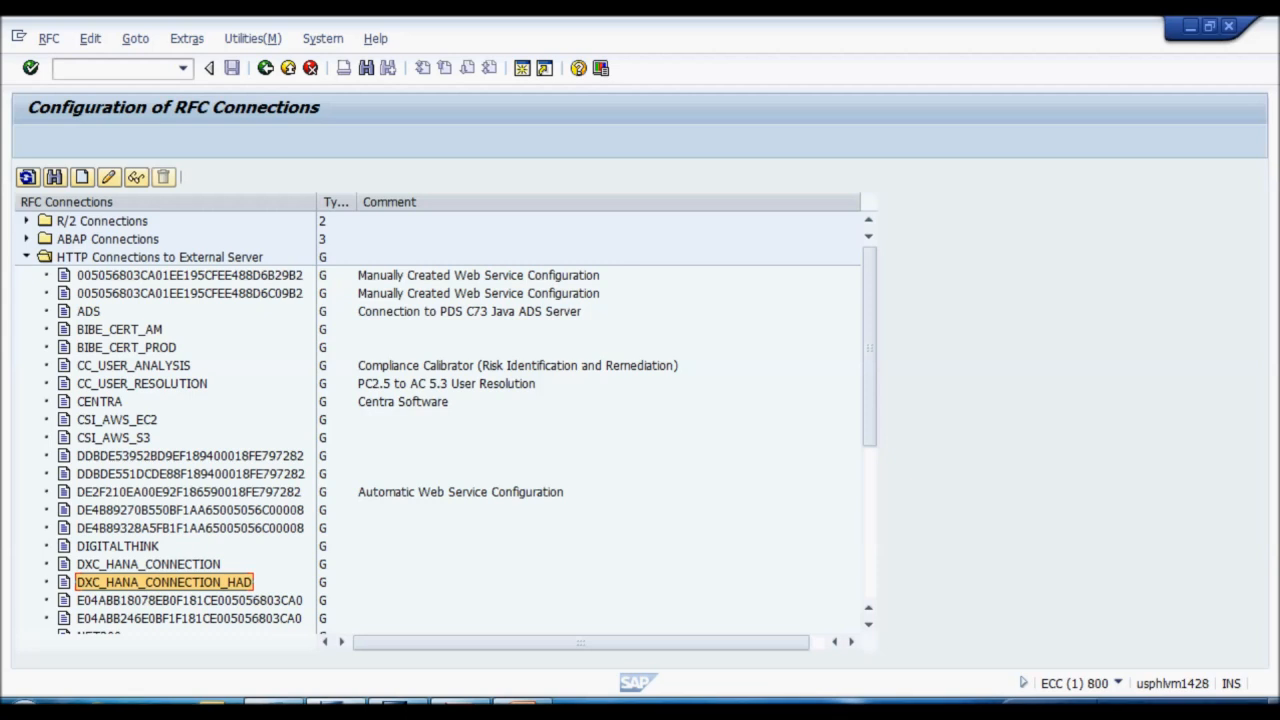
double_click(164, 582)
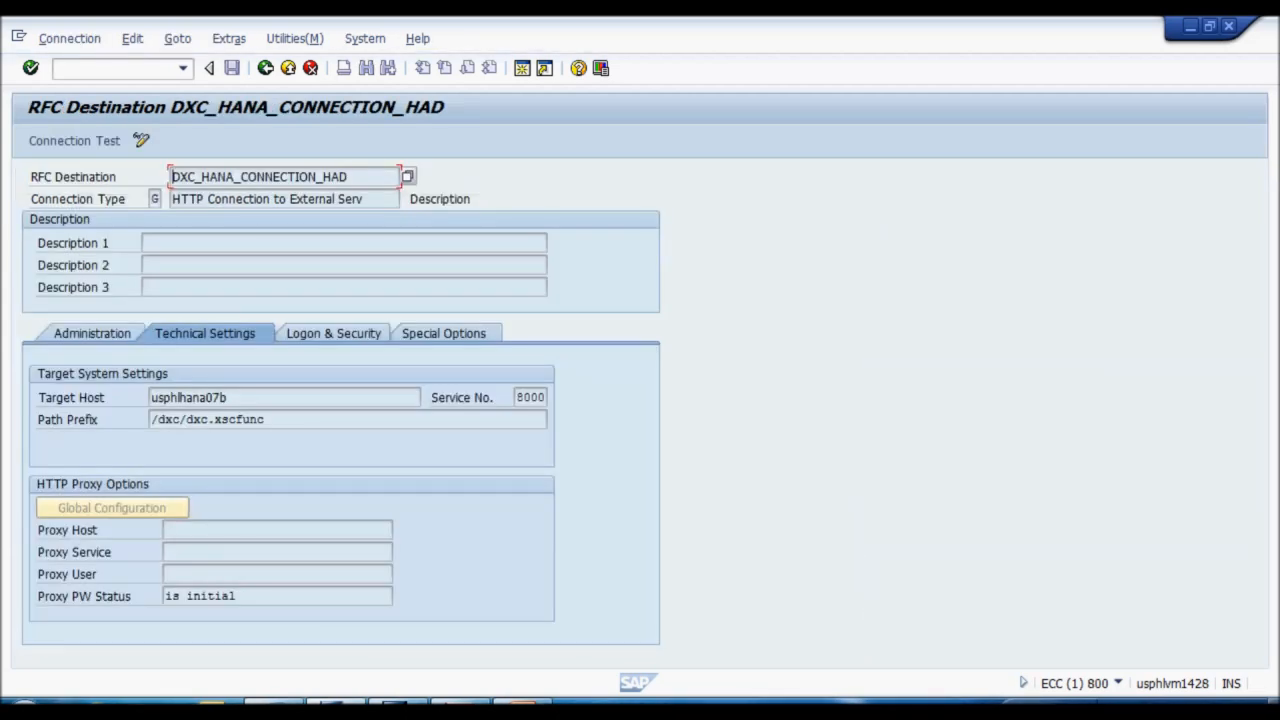
Step: Examine the RFC destination's name and the path prefix in its technical settings
double_click(259, 176)
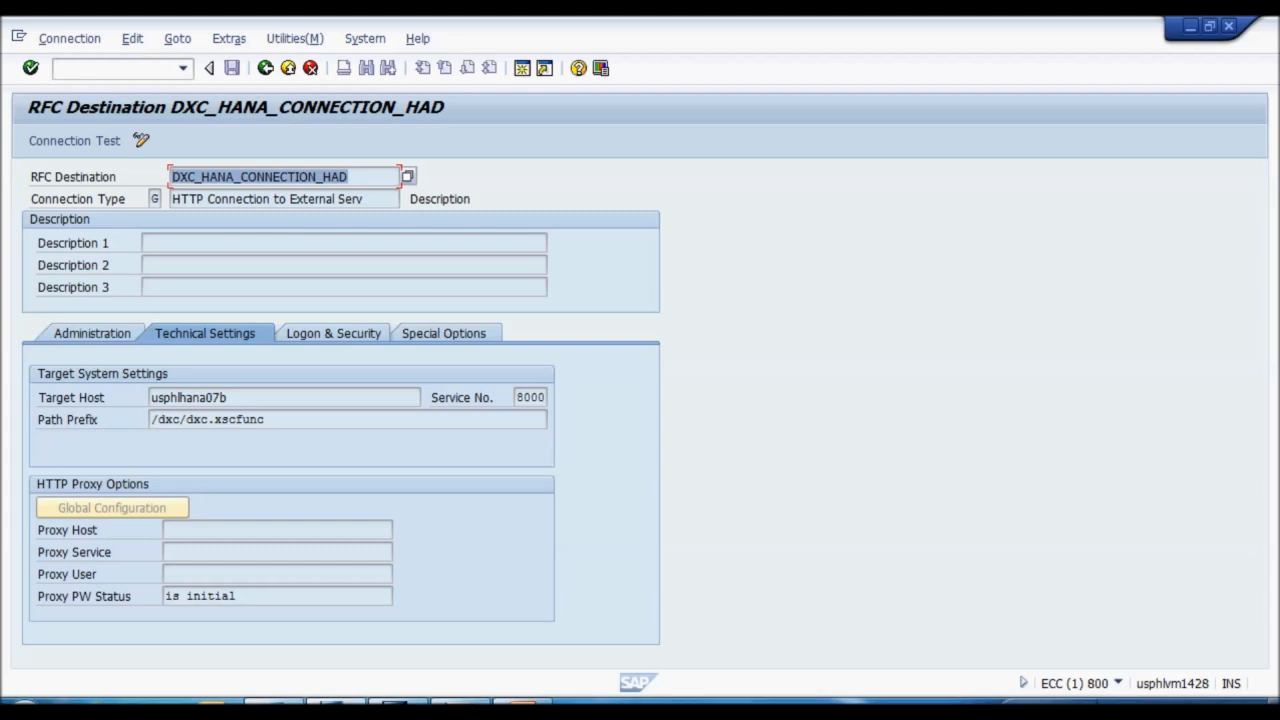
double_click(207, 420)
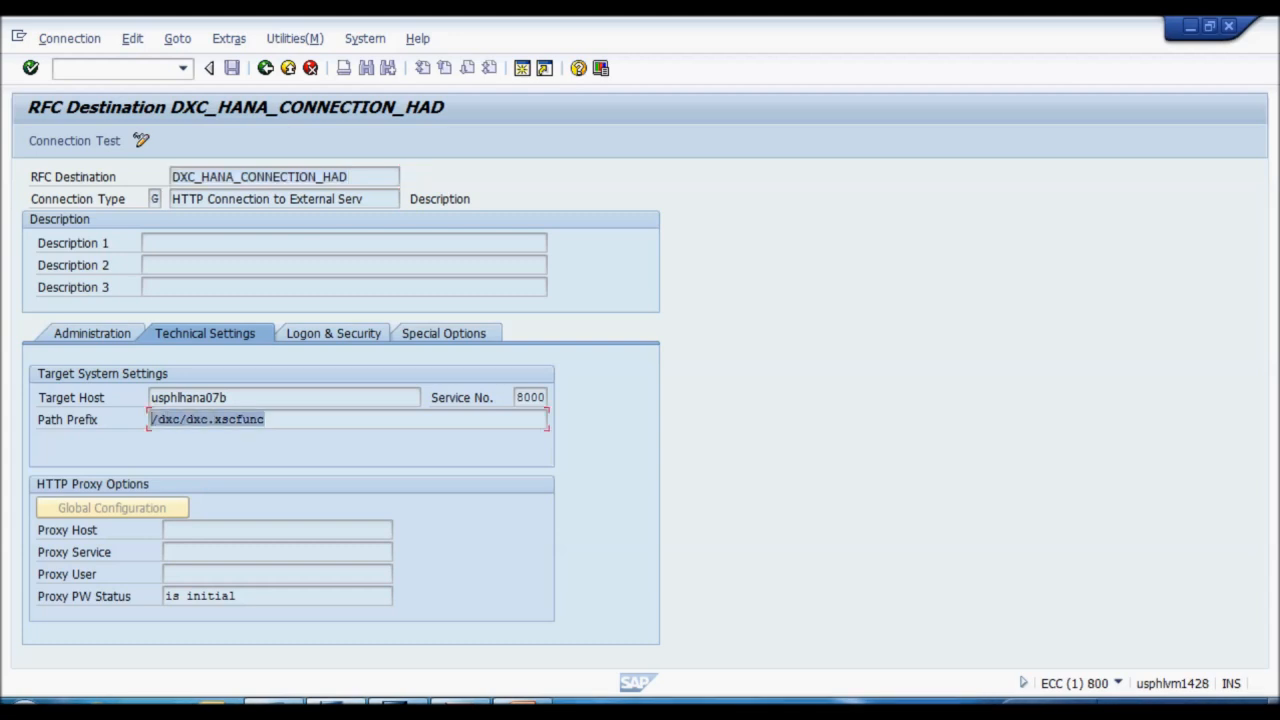
drag(208, 420, 150, 420)
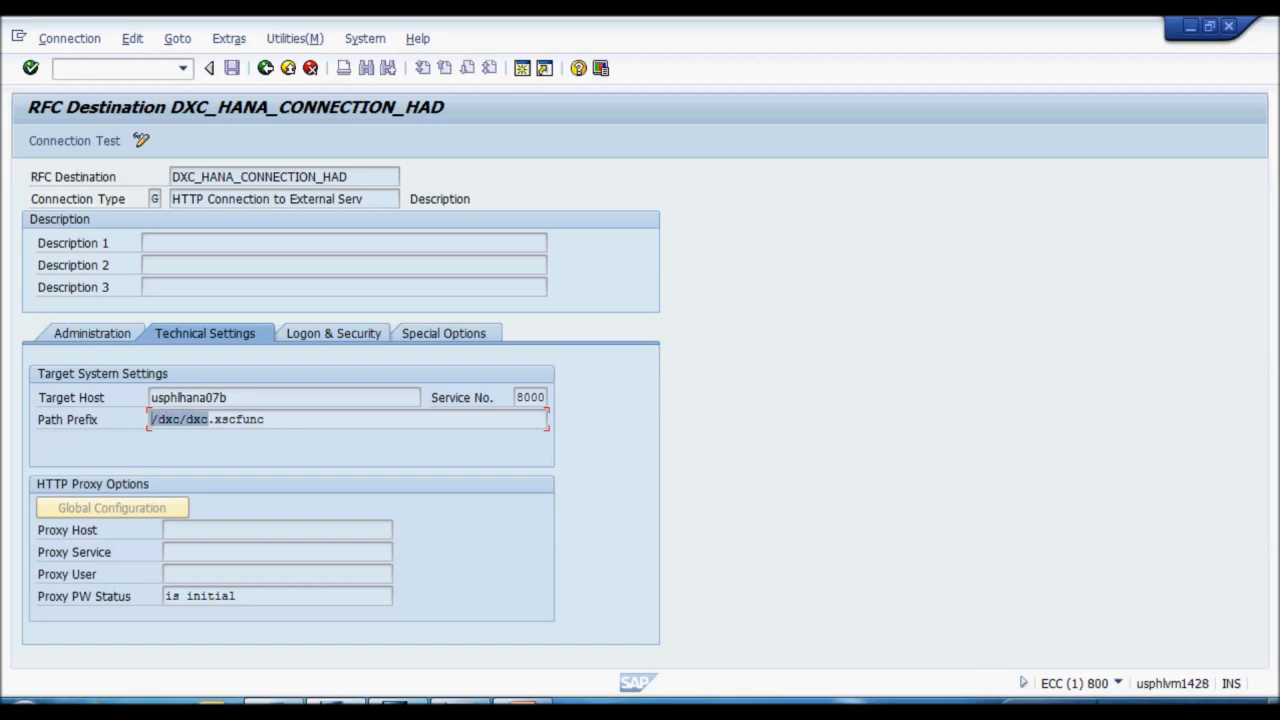
Step: Examine the RFC destination's full path prefix, target host and basic authentication user, ending back in its technical settings
click(265, 420)
drag(265, 420, 150, 420)
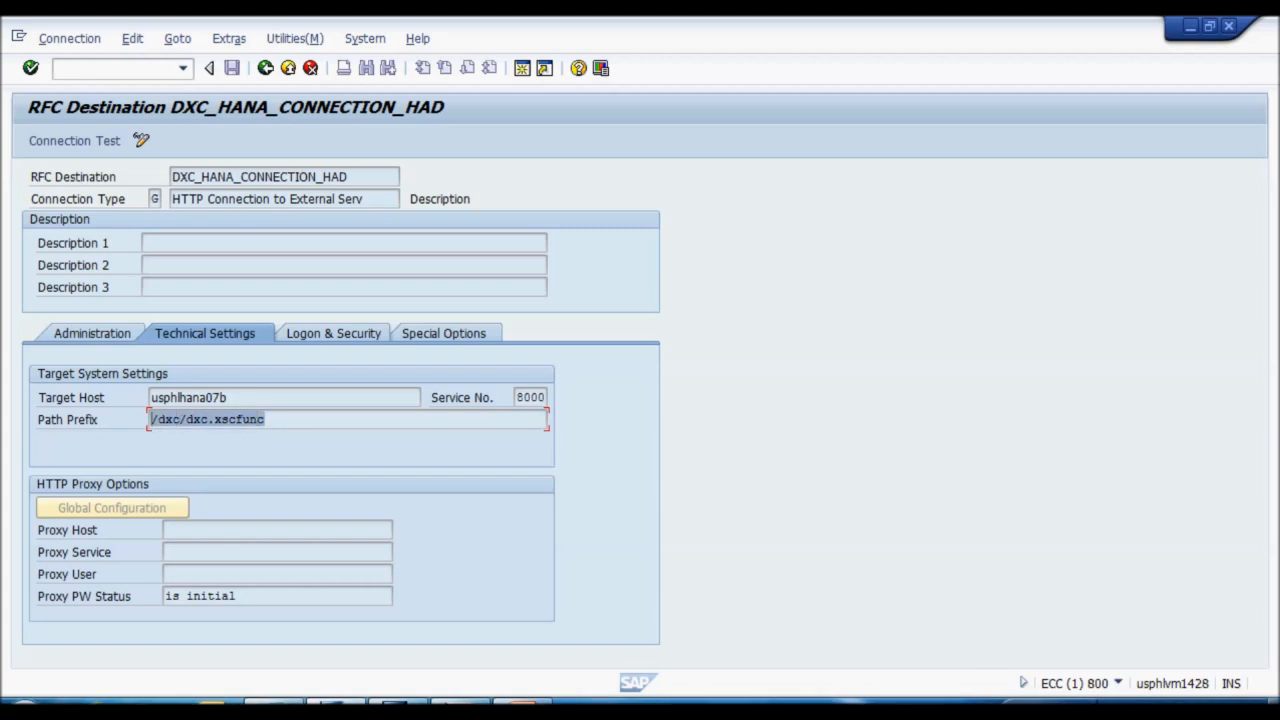
click(265, 420)
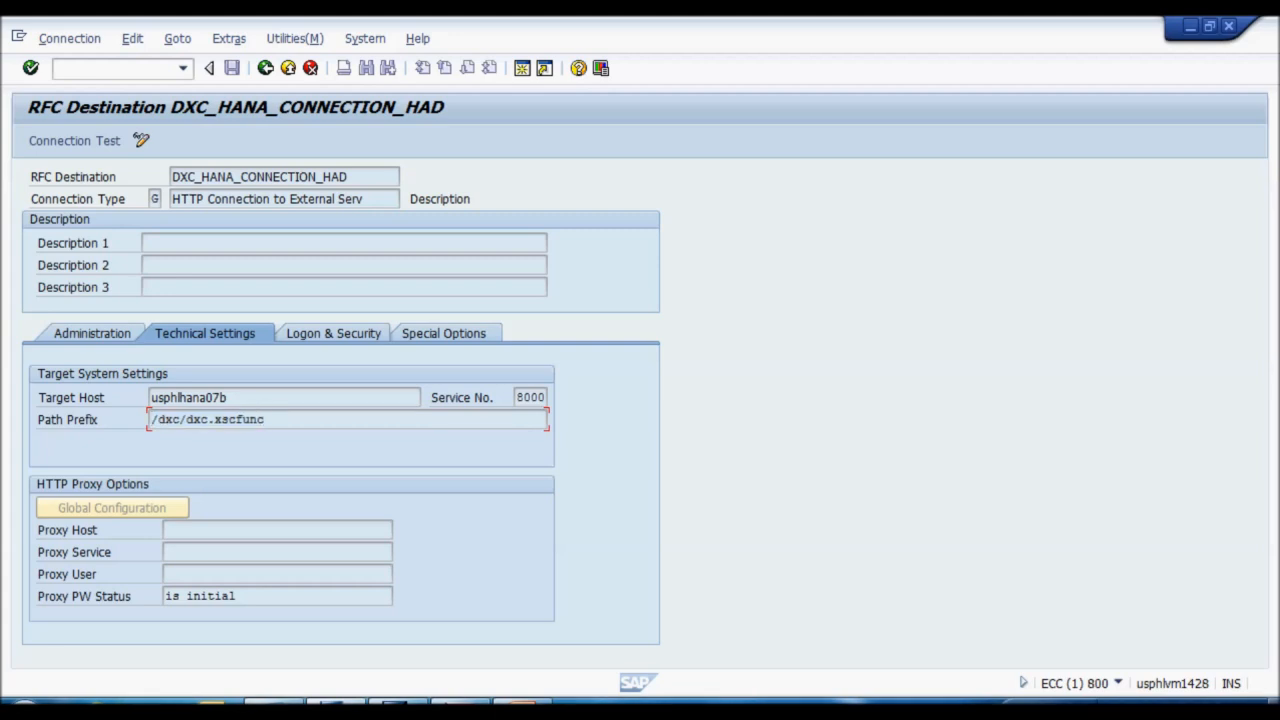
drag(228, 397, 150, 397)
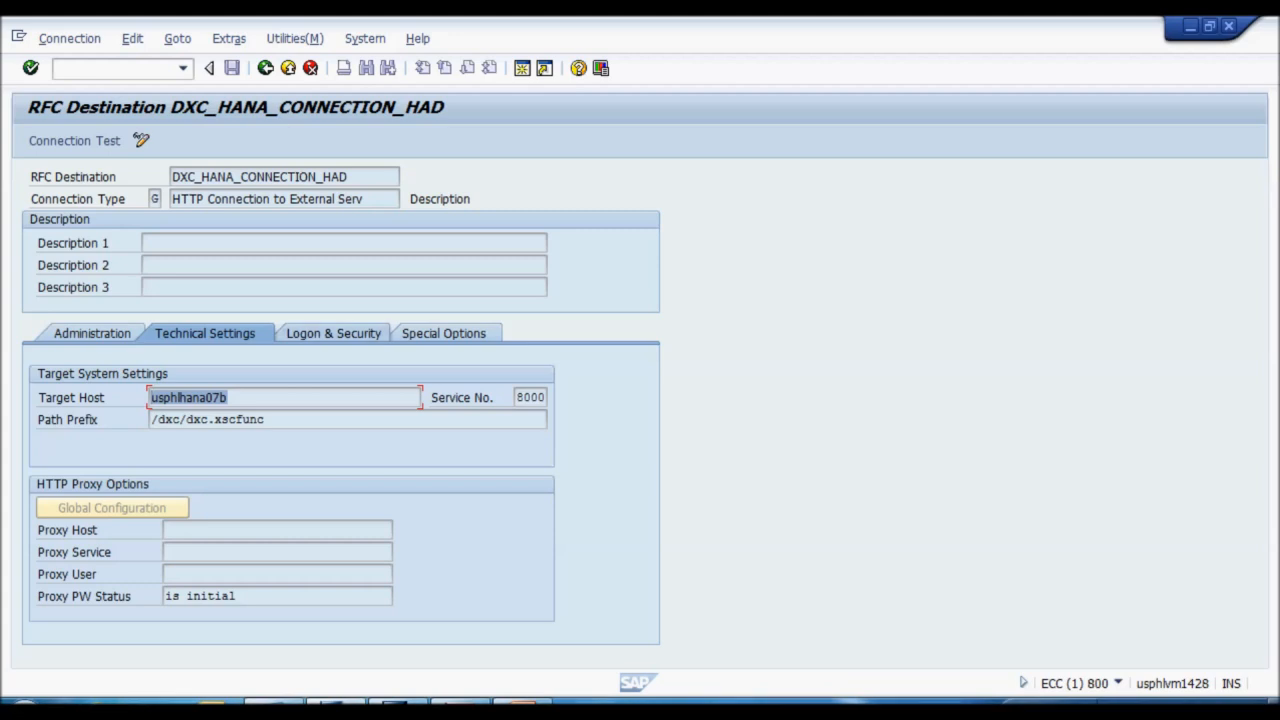
click(333, 333)
drag(391, 463, 165, 463)
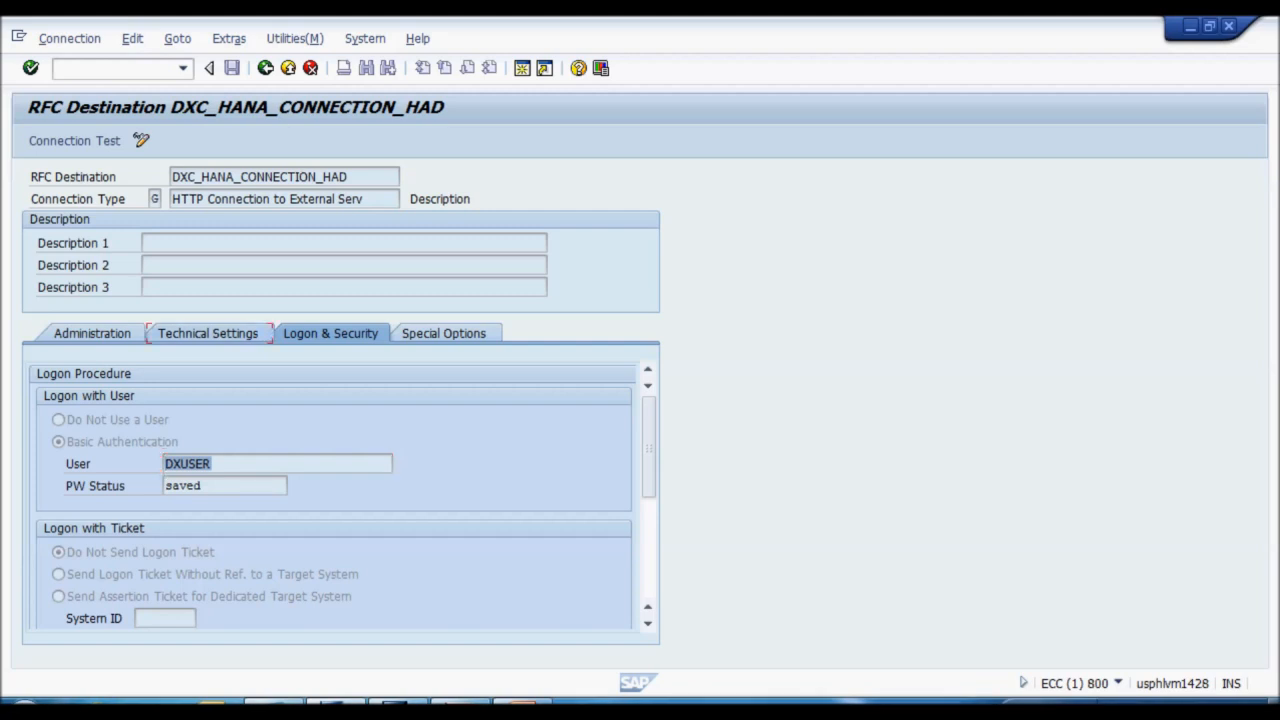
click(208, 333)
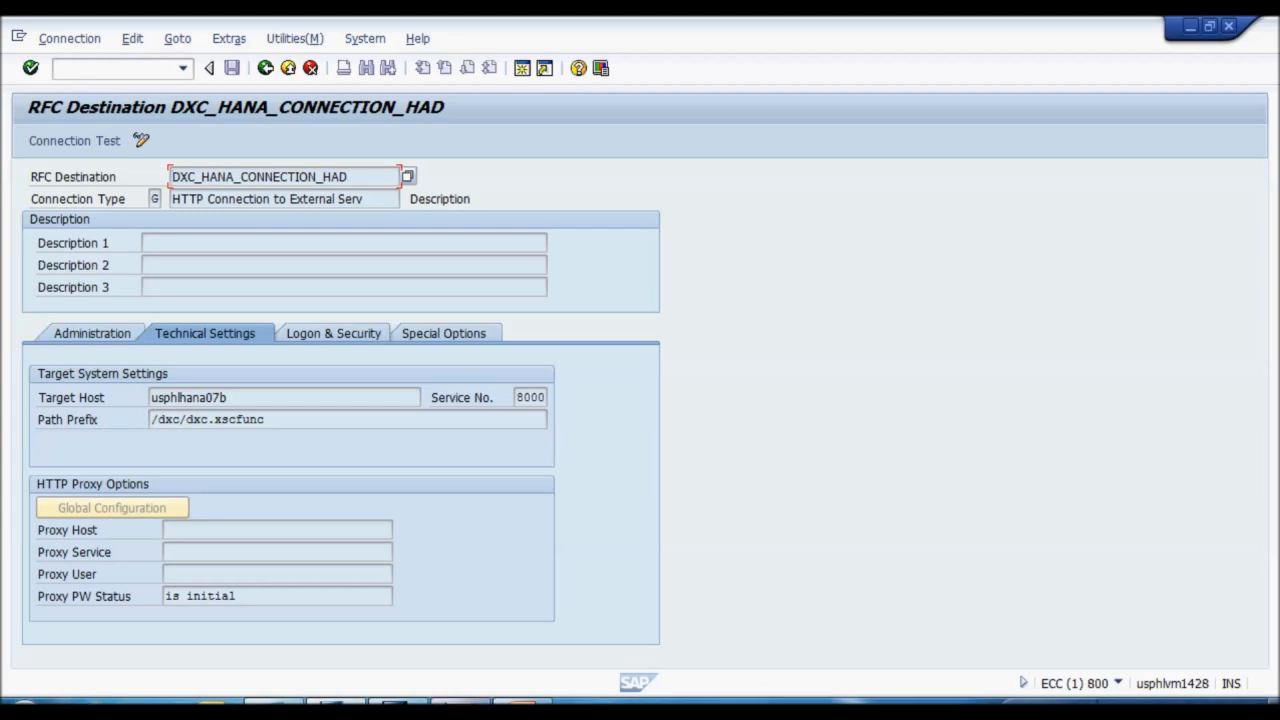
Step: Start transaction se11 and display the database table rsadmin in the ABAP Dictionary
click(60, 68)
text(/nse11)
key(Return)
key(BackSpace)
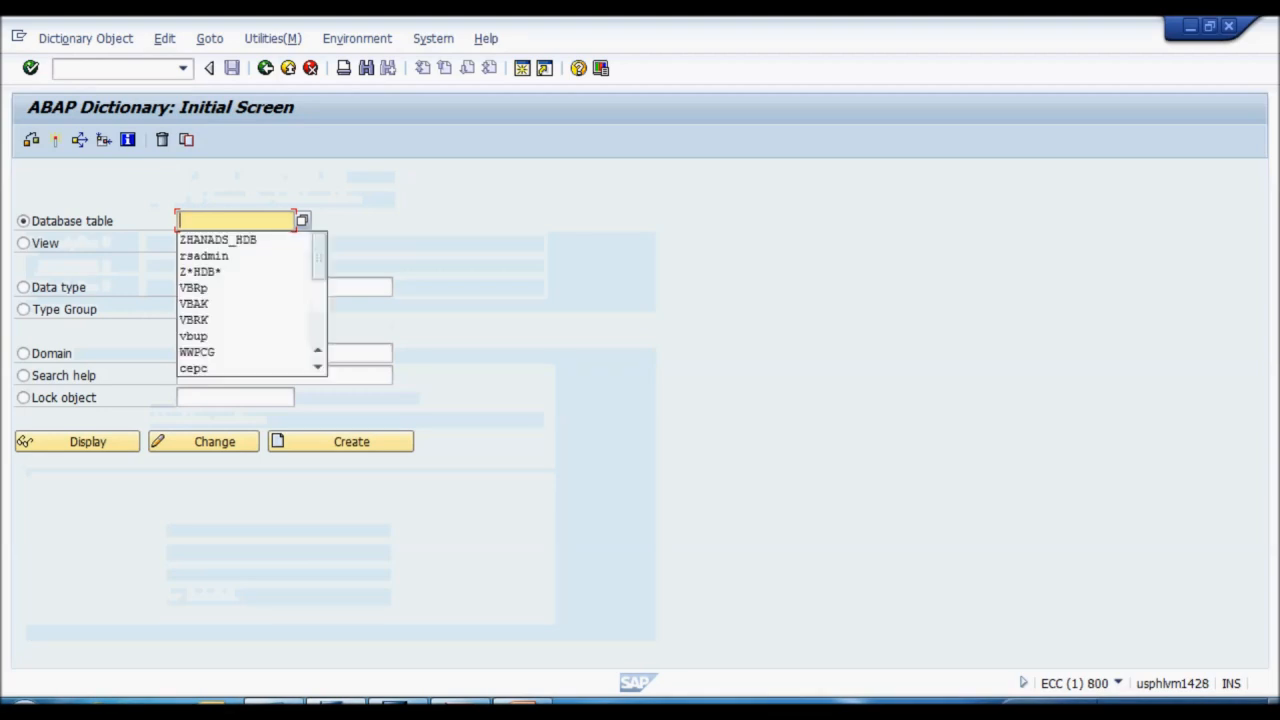
key(Down)
key(Down)
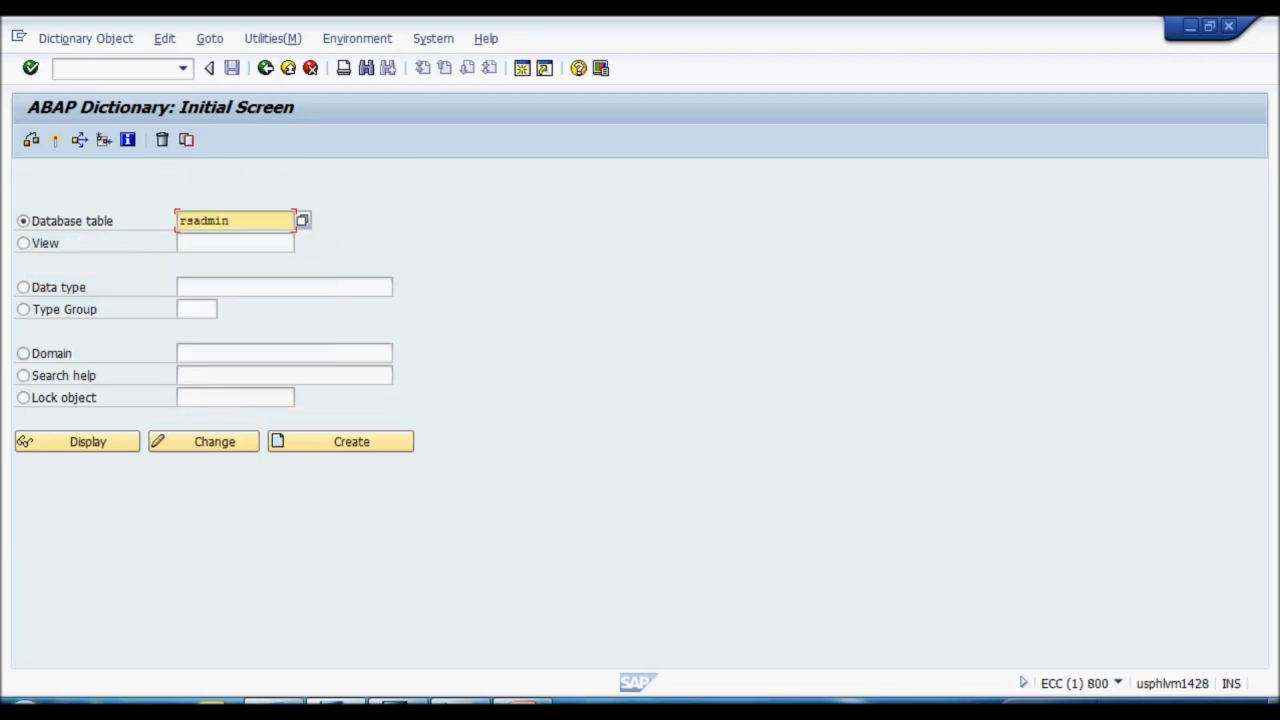
click(25, 442)
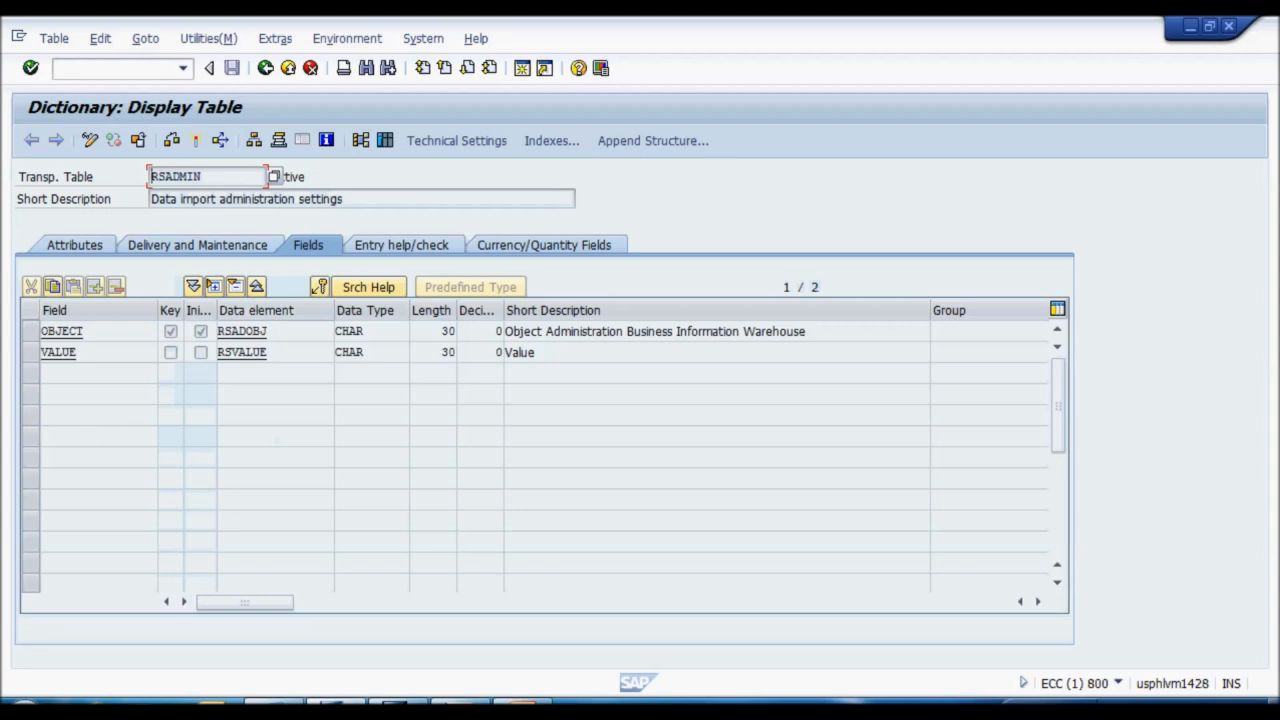
Step: List the RSADMIN table entries whose OBJECT matches psa* and examine the PSA_TO_HDB_DESTINATION and PSA_TO_HDB_SCHEMA rows
click(385, 140)
text(psa)
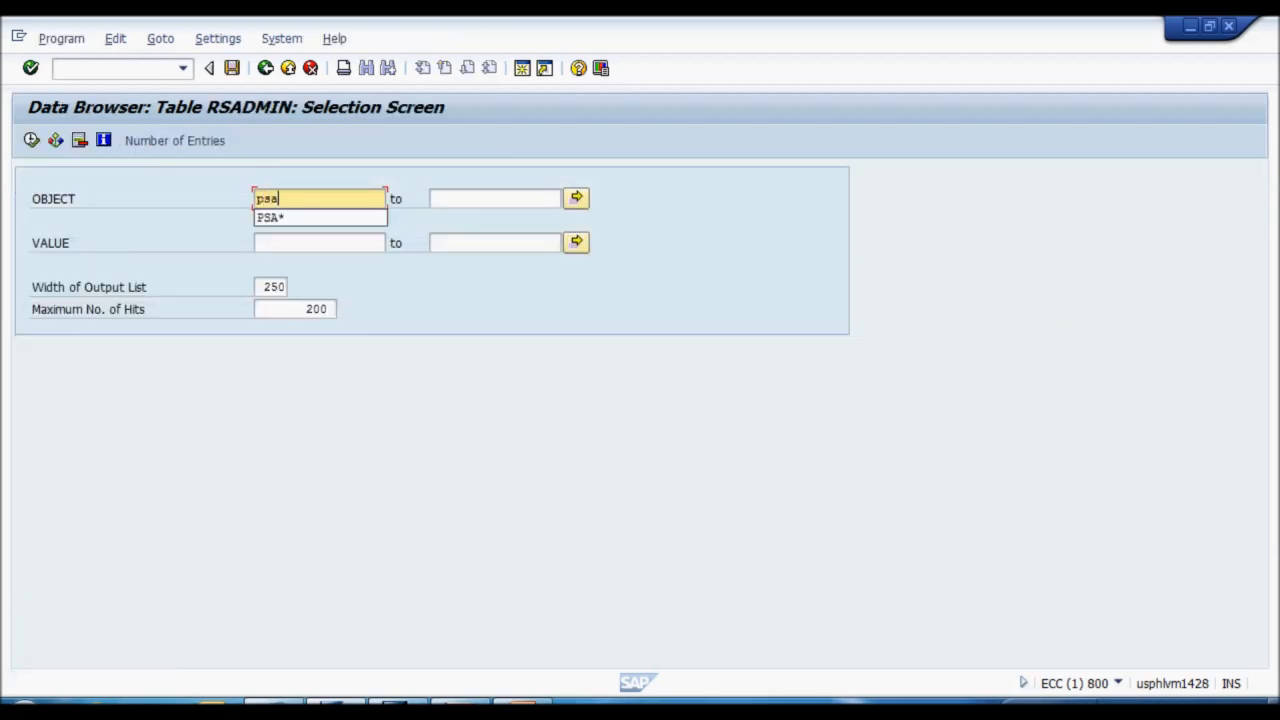
text(*)
key(Down)
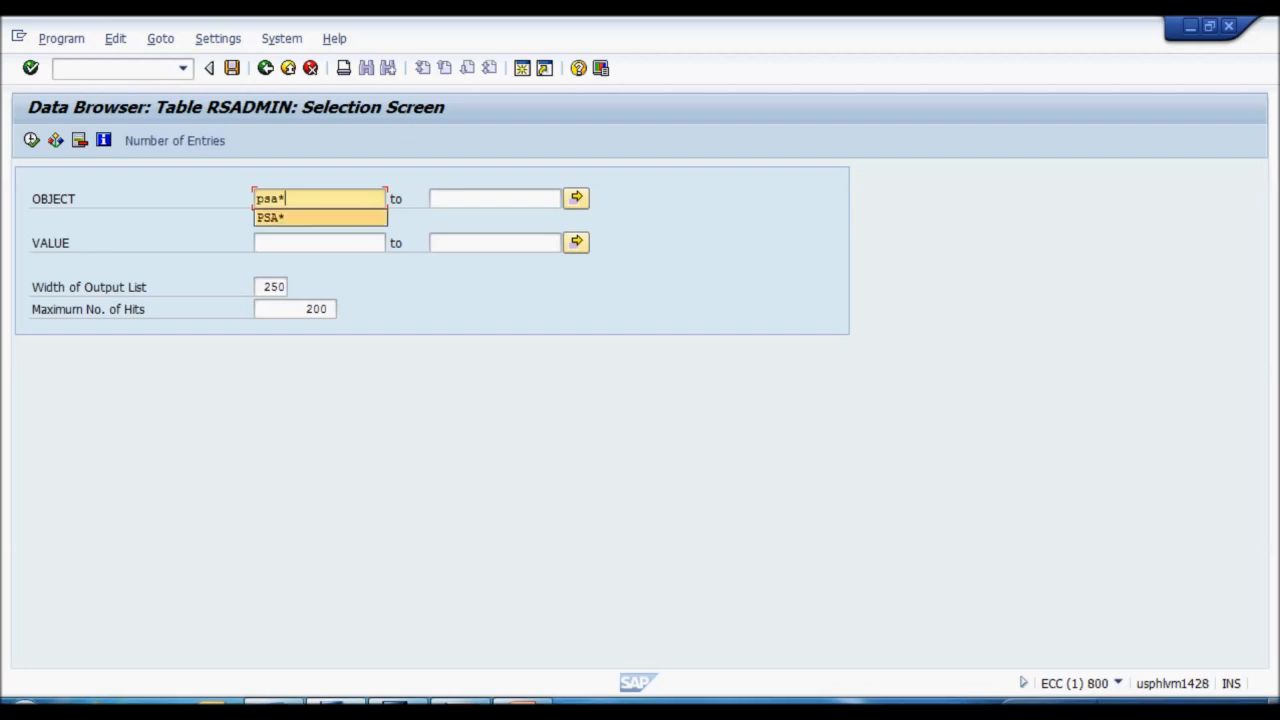
key(F8)
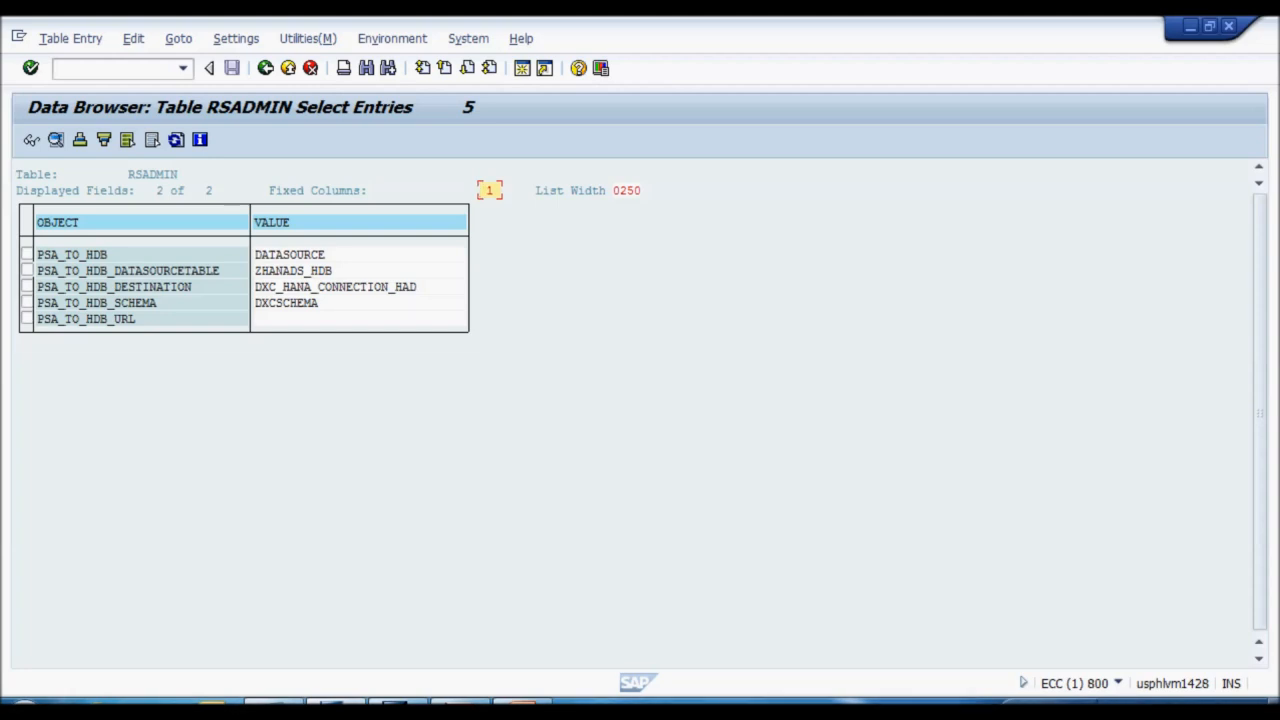
click(258, 287)
click(146, 303)
click(286, 303)
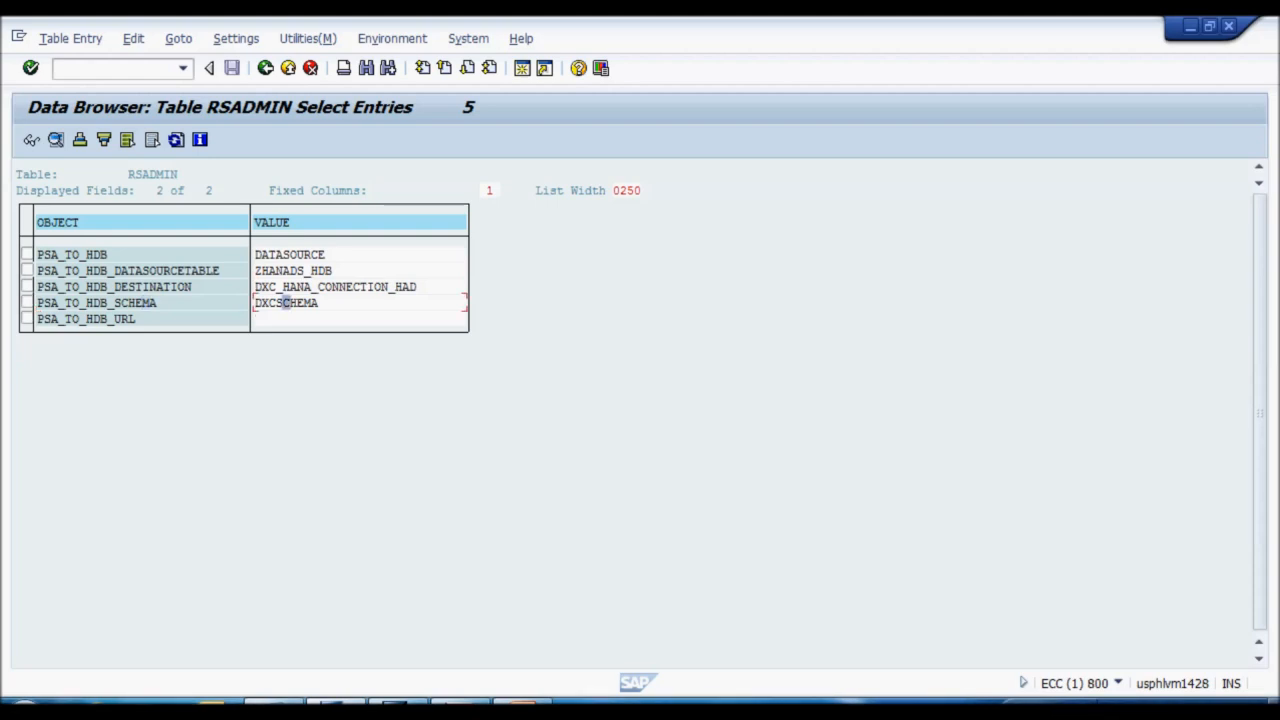
Step: Display the table ZHANADS_HDB through transaction se11 and list all its entries without selection criteria
click(112, 68)
text(/nse11)
key(Return)
double_click(204, 221)
key(BackSpace)
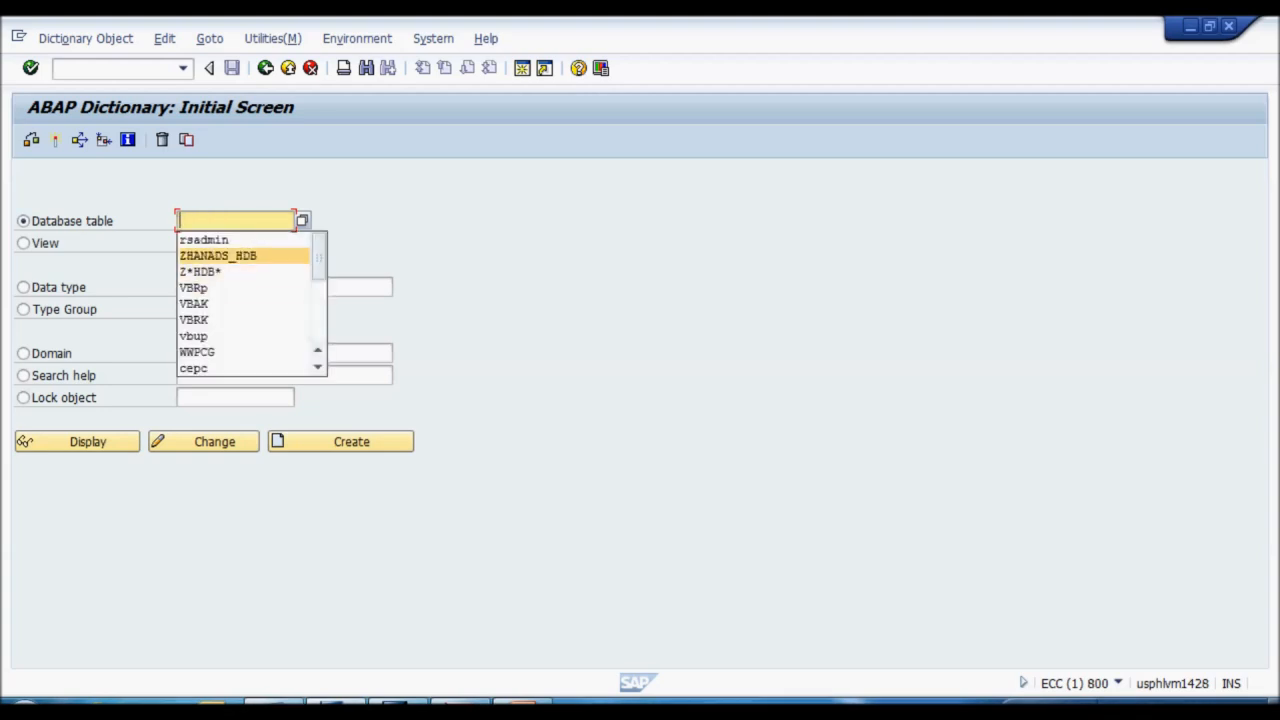
key(Return)
click(87, 442)
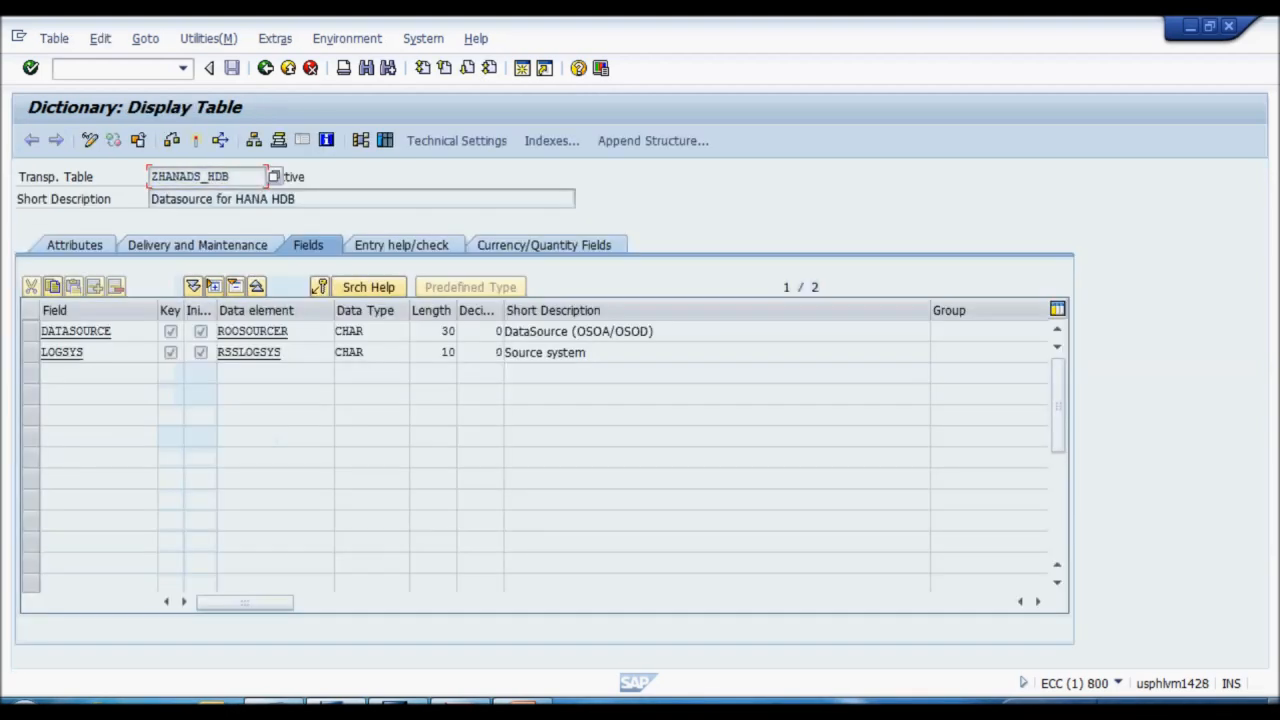
click(385, 140)
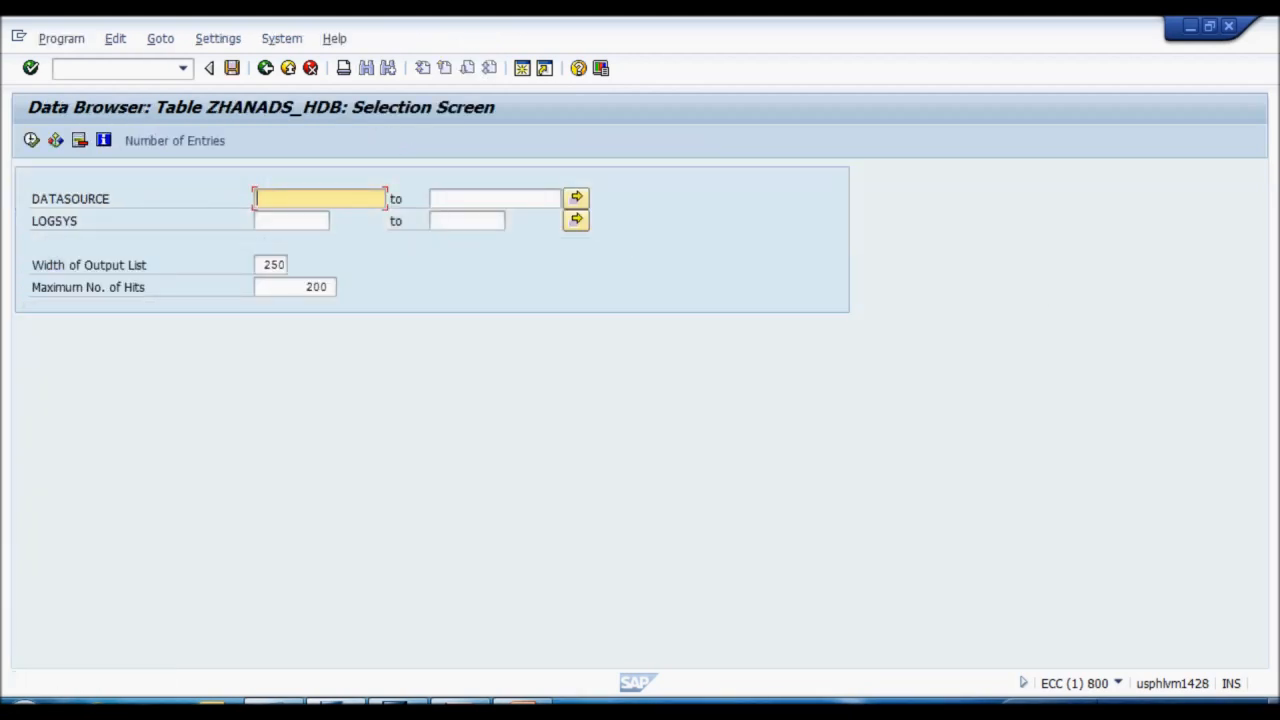
click(32, 140)
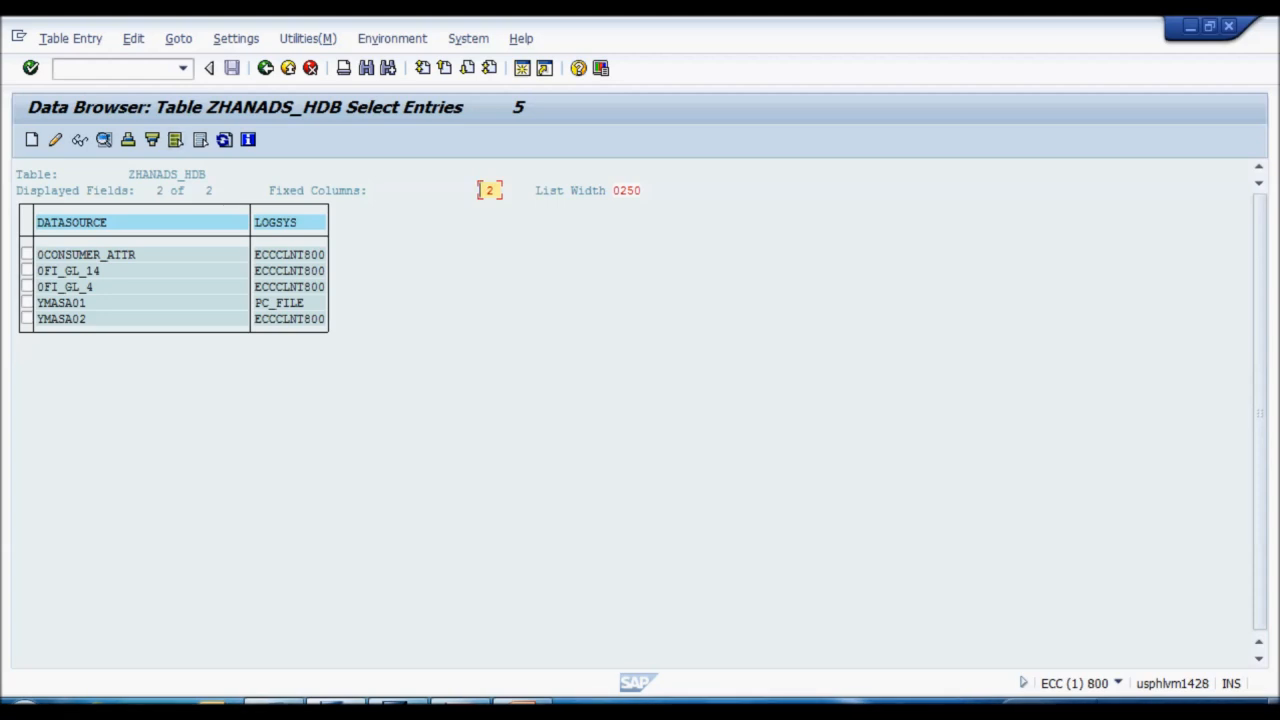
Step: Start transaction se38 and display the source code of program ROSOA_CHANGE_KEY
click(112, 68)
text(/nse)
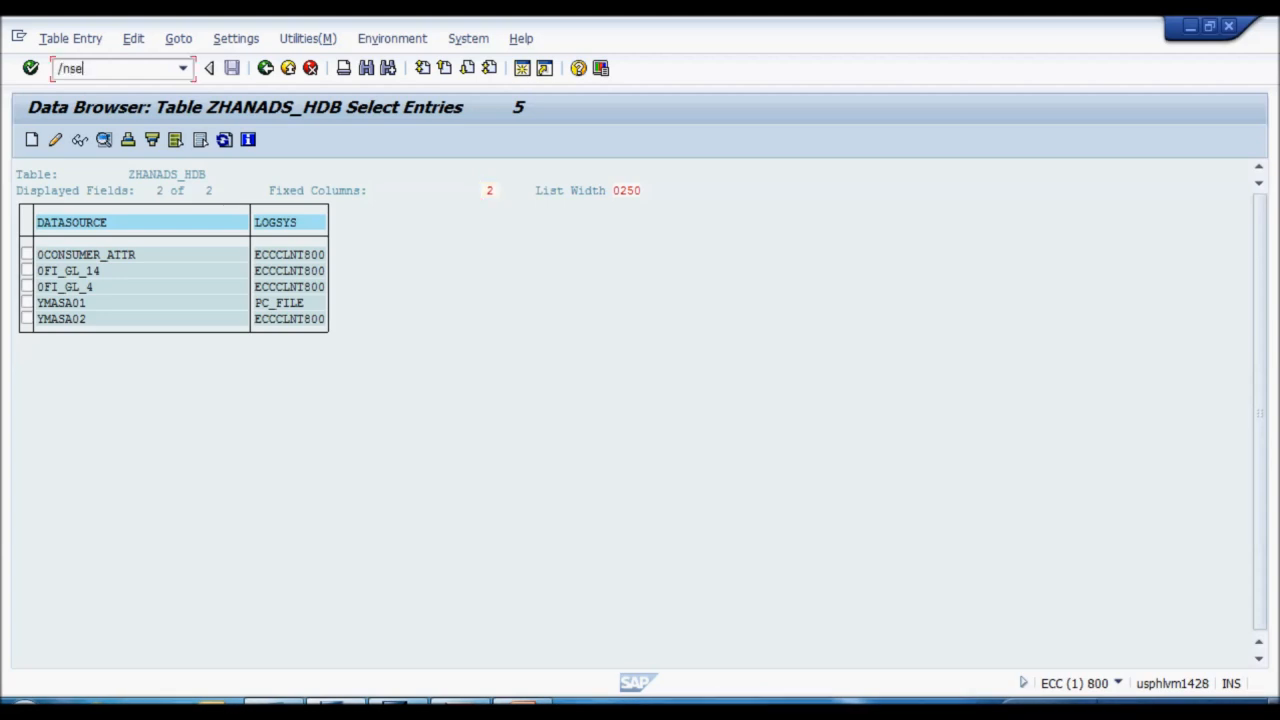
text(38)
key(Return)
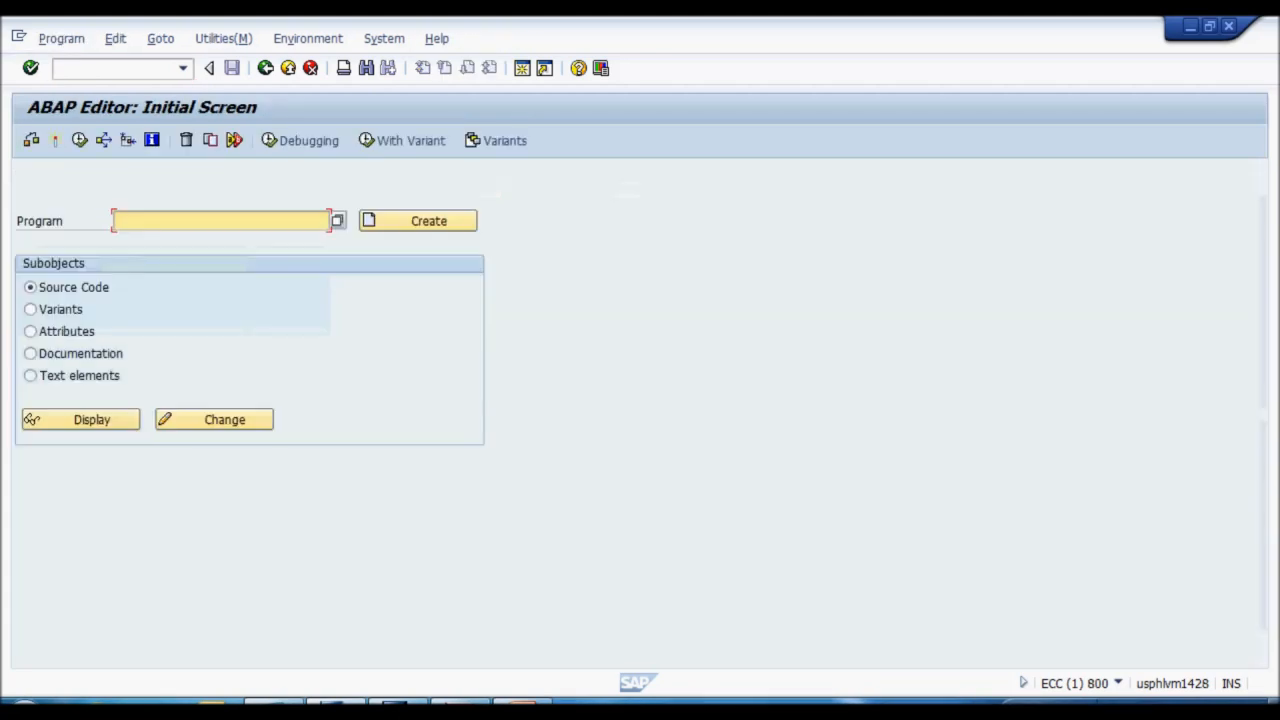
key(Down)
key(Down)
key(Return)
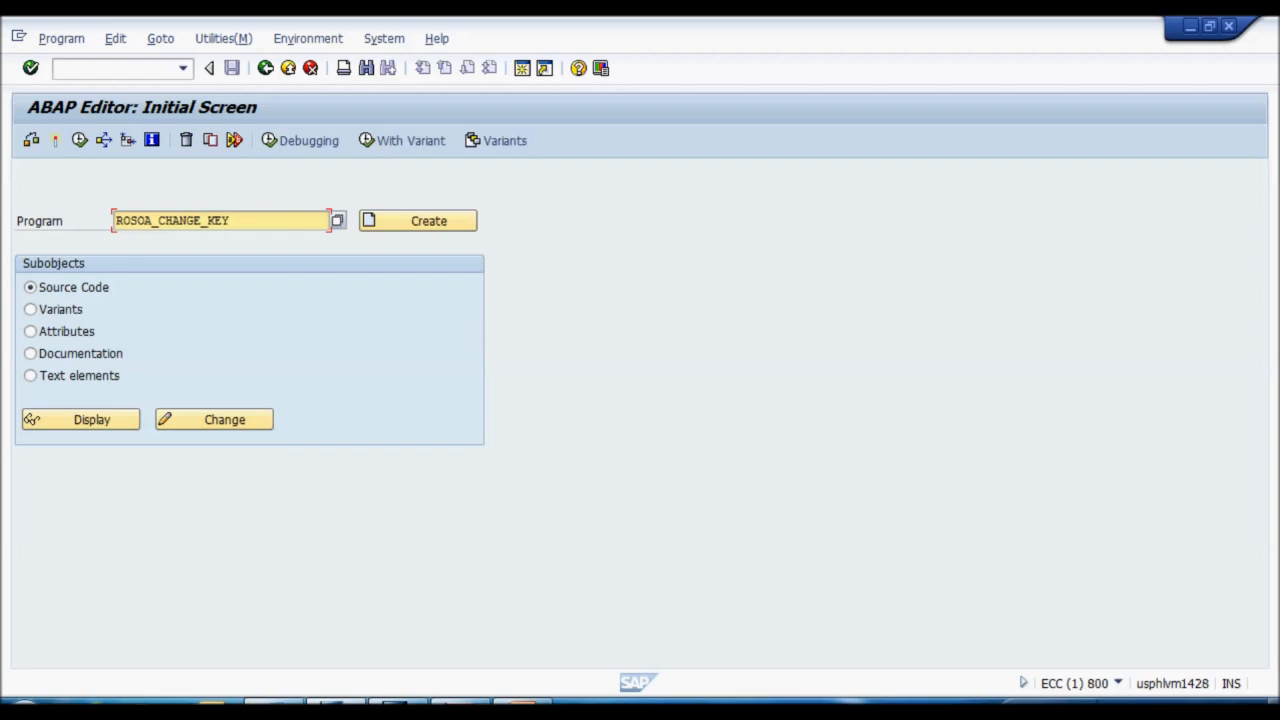
drag(231, 220, 117, 220)
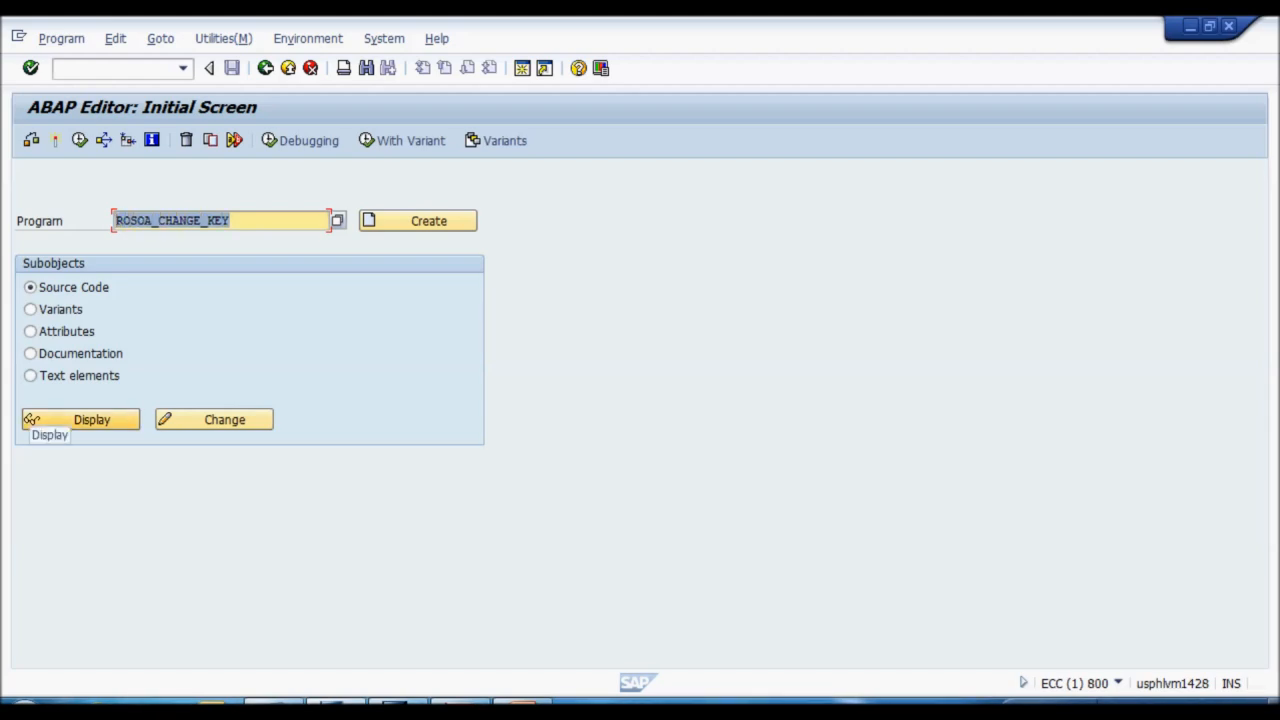
click(31, 420)
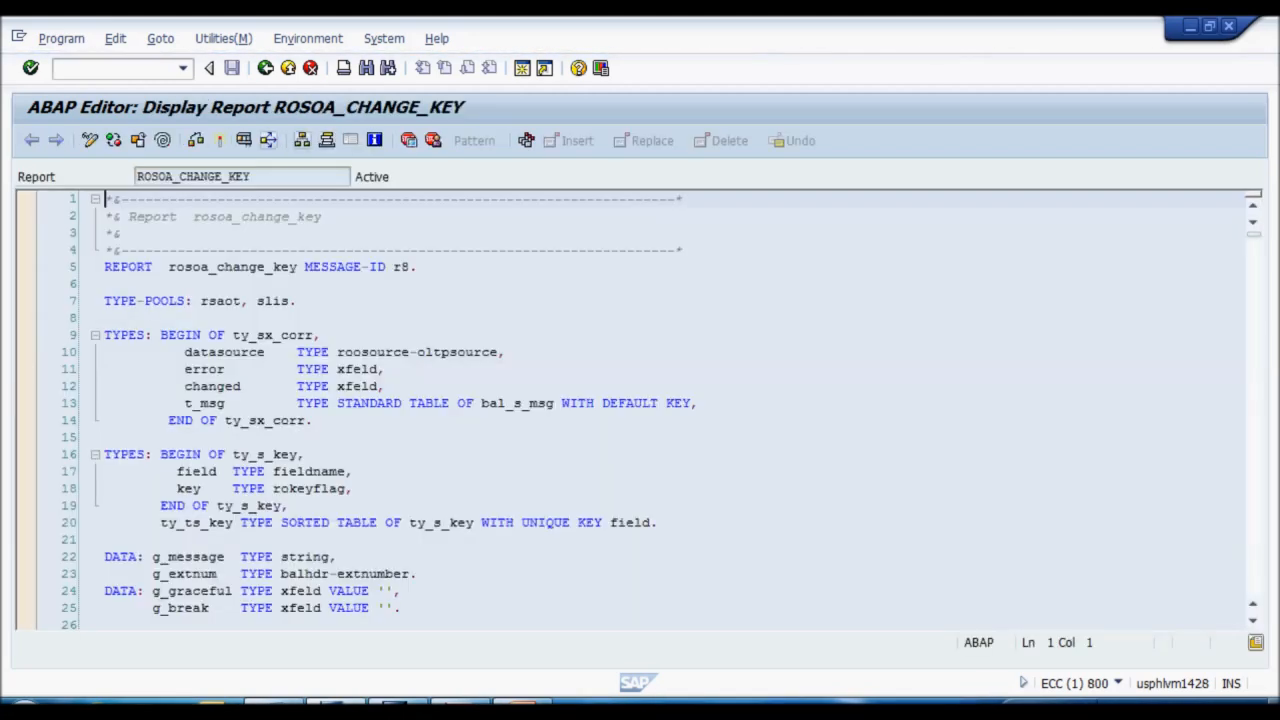
Step: Run report ROSOA_CHANGE_KEY with the P_LOGS option to list its application logs
click(220, 141)
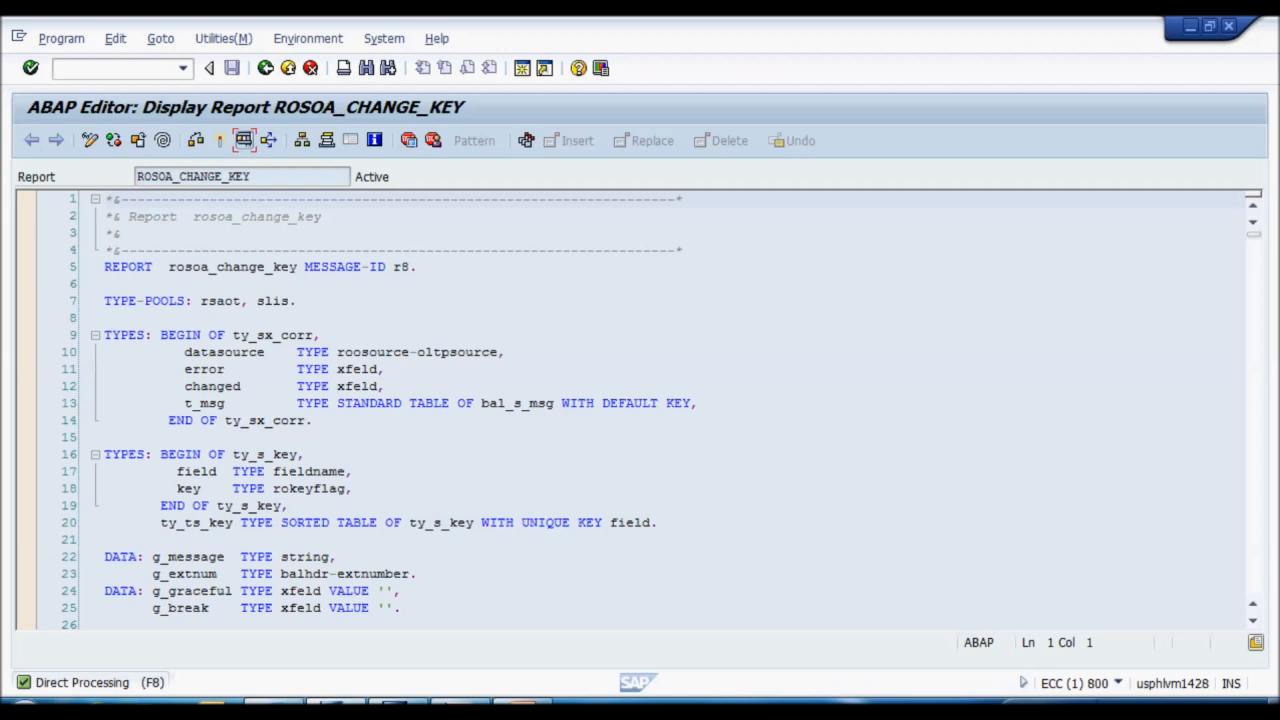
click(243, 140)
click(23, 265)
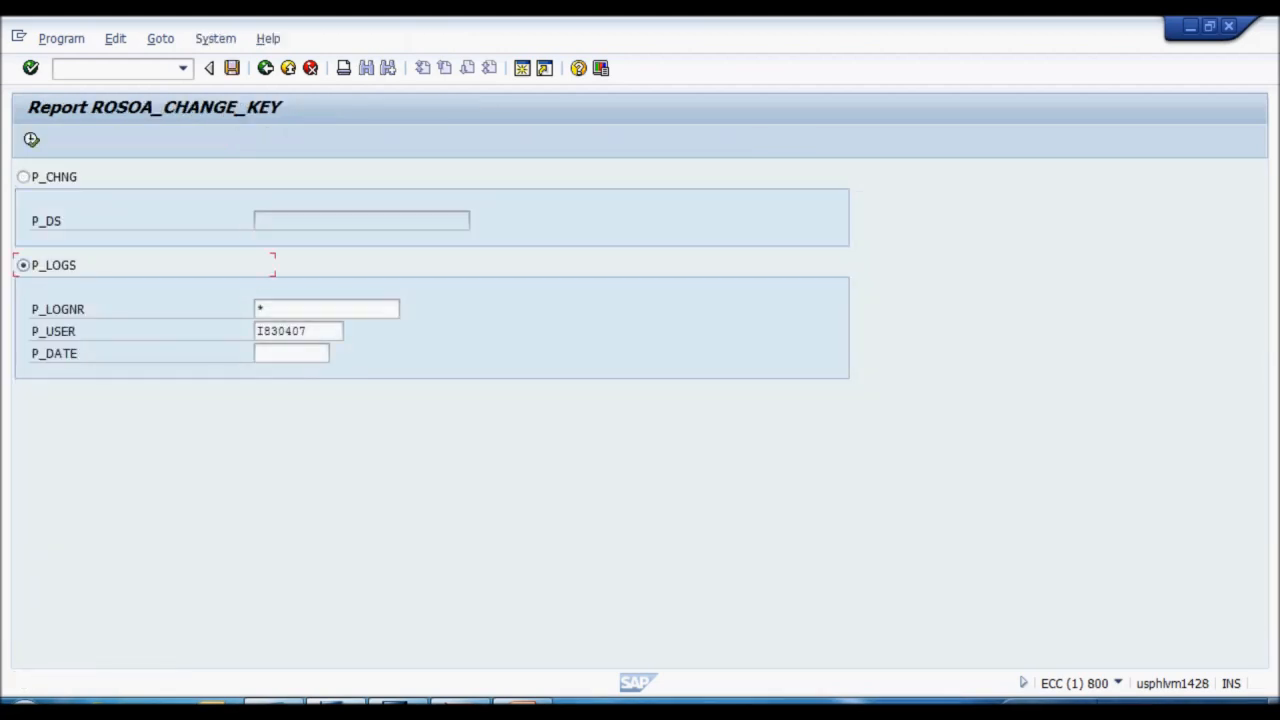
click(31, 140)
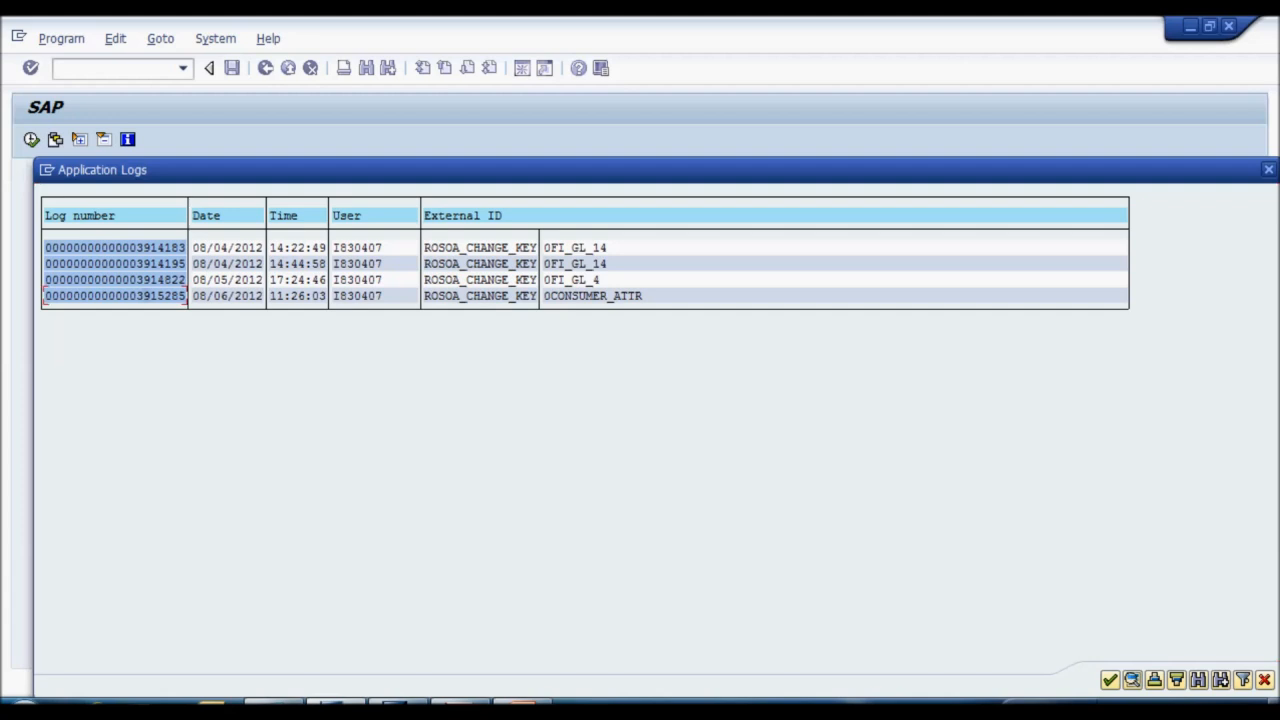
Step: Open the application log for 0CONSUMER_ATTR, examine the key definition messages for fields KUNNR and LAND1, and close the log
double_click(115, 296)
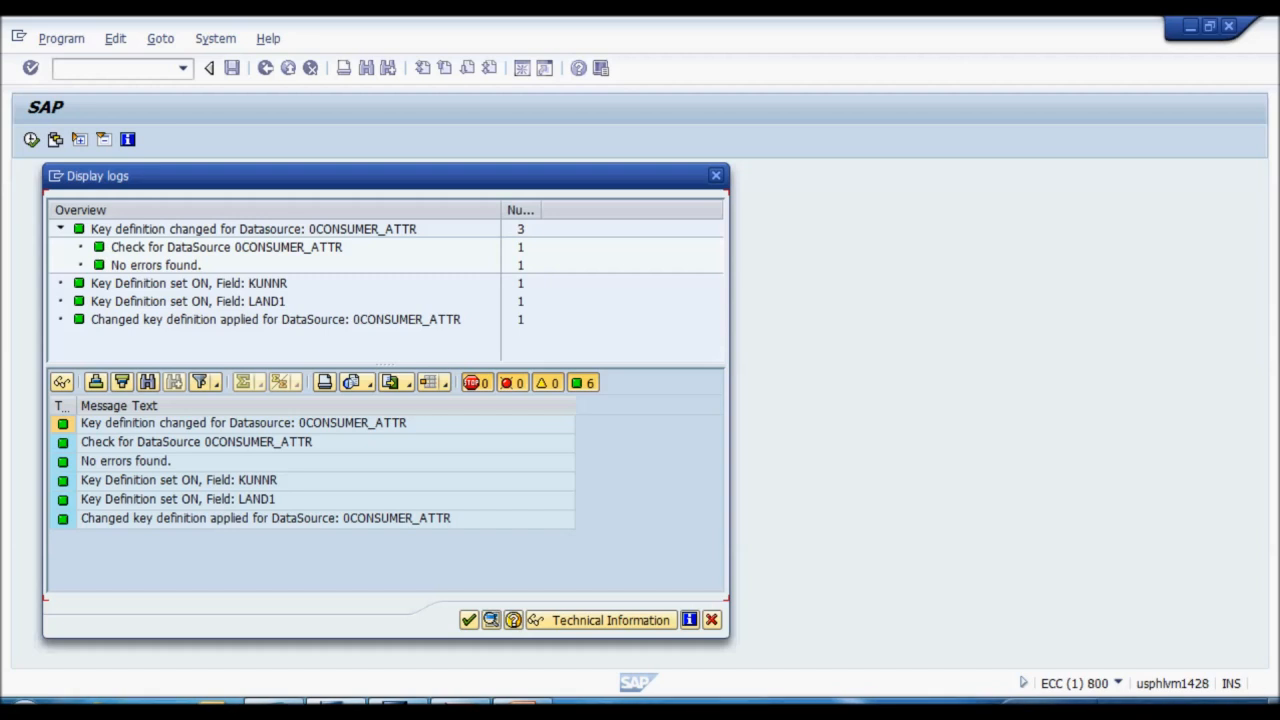
click(258, 481)
click(257, 500)
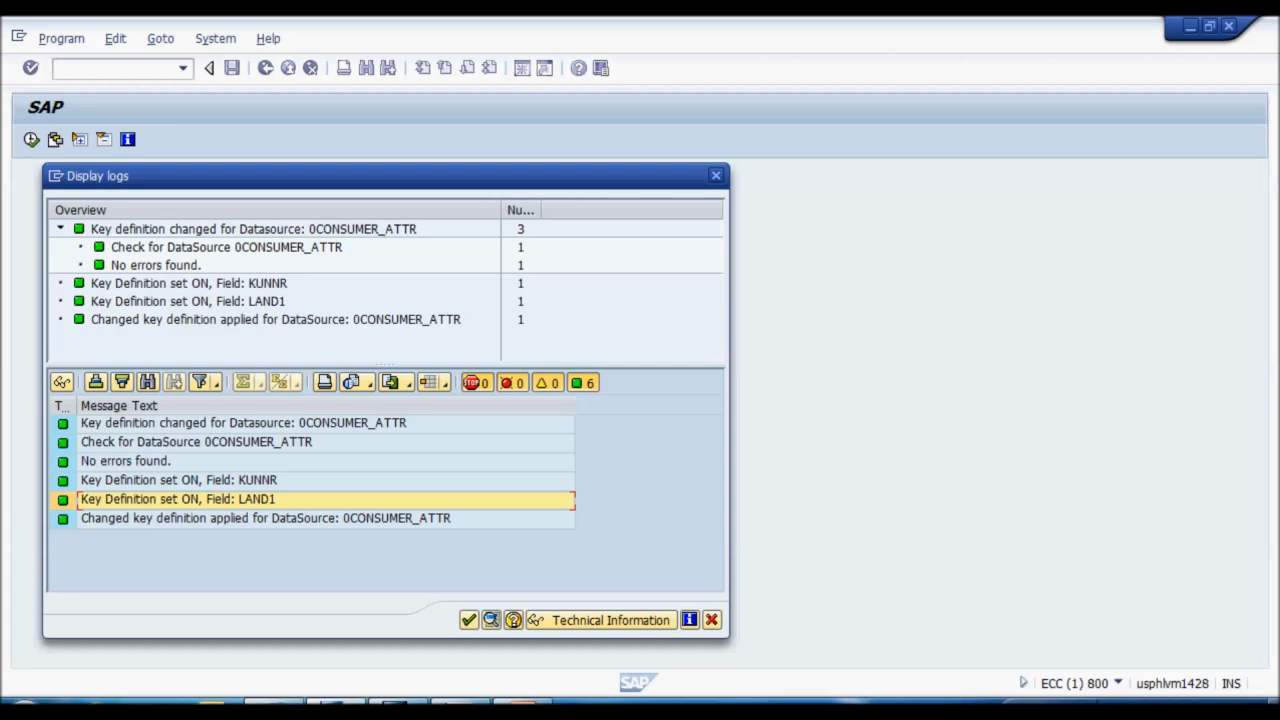
click(469, 620)
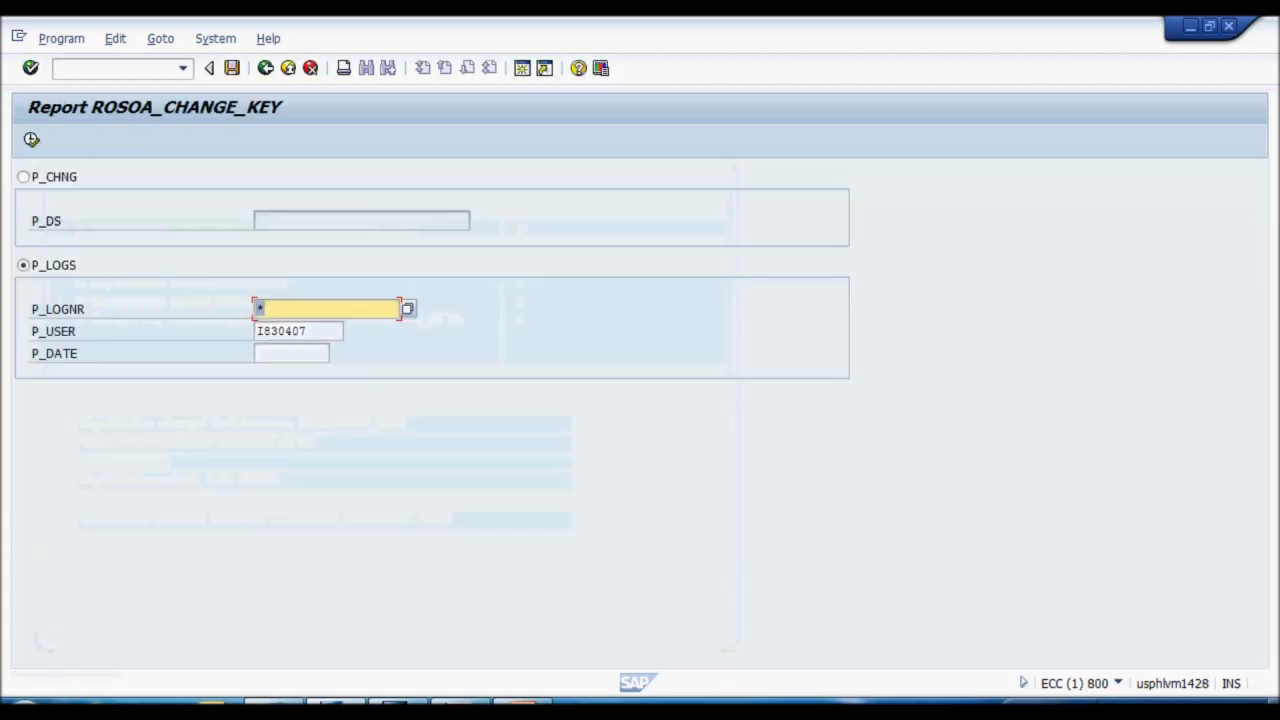
Step: Start transaction rsa1 and display the Consumer DataSource 0CONSUMER_ATTR of source system ECCCLNT800
click(112, 68)
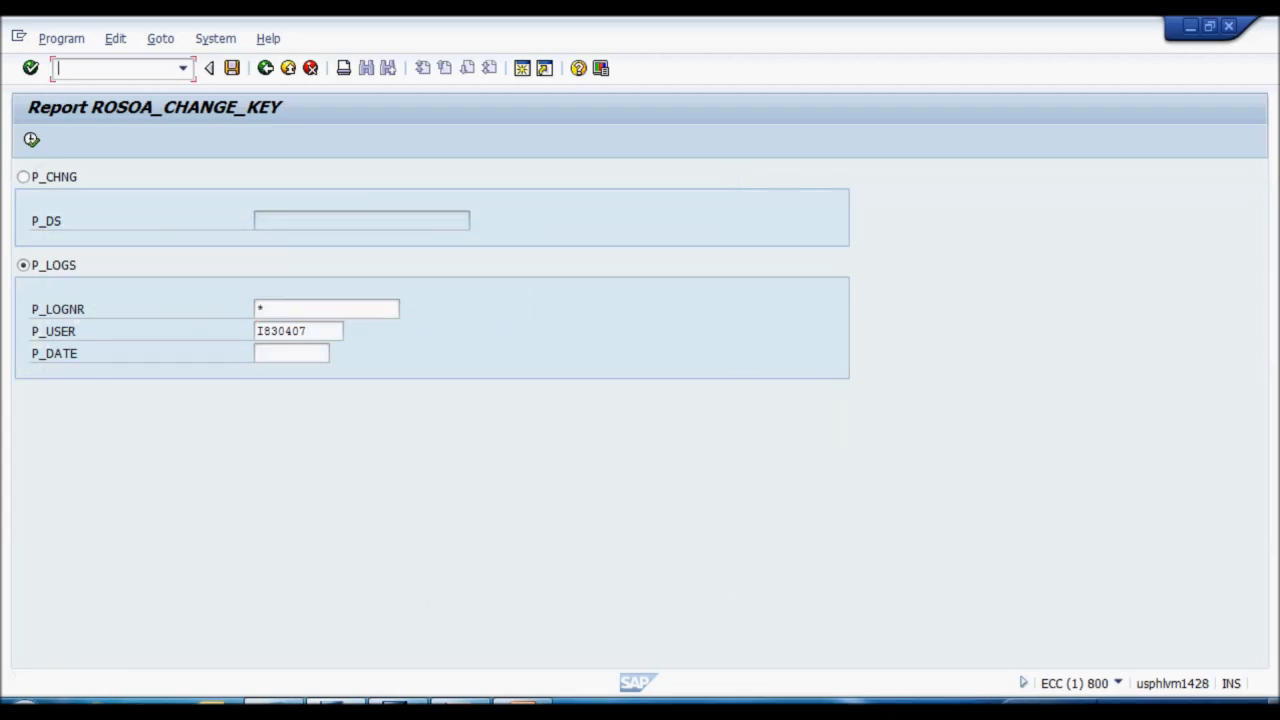
text(/nrsa1)
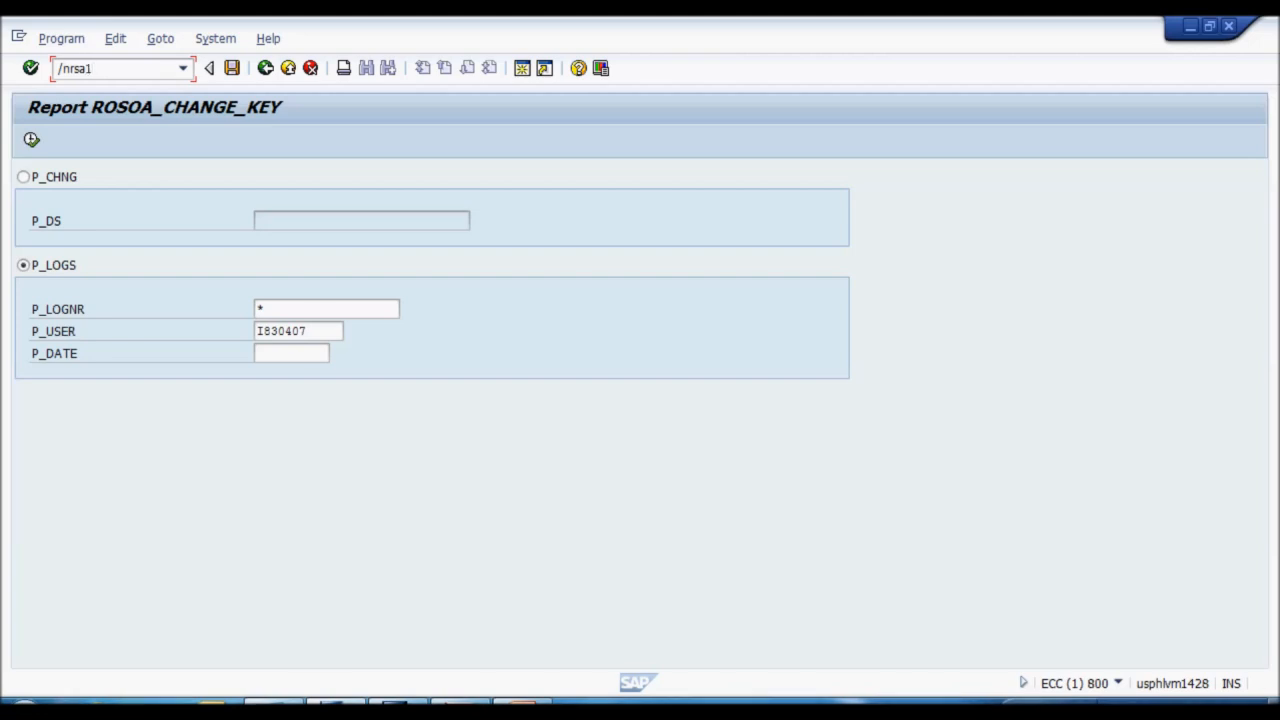
key(Return)
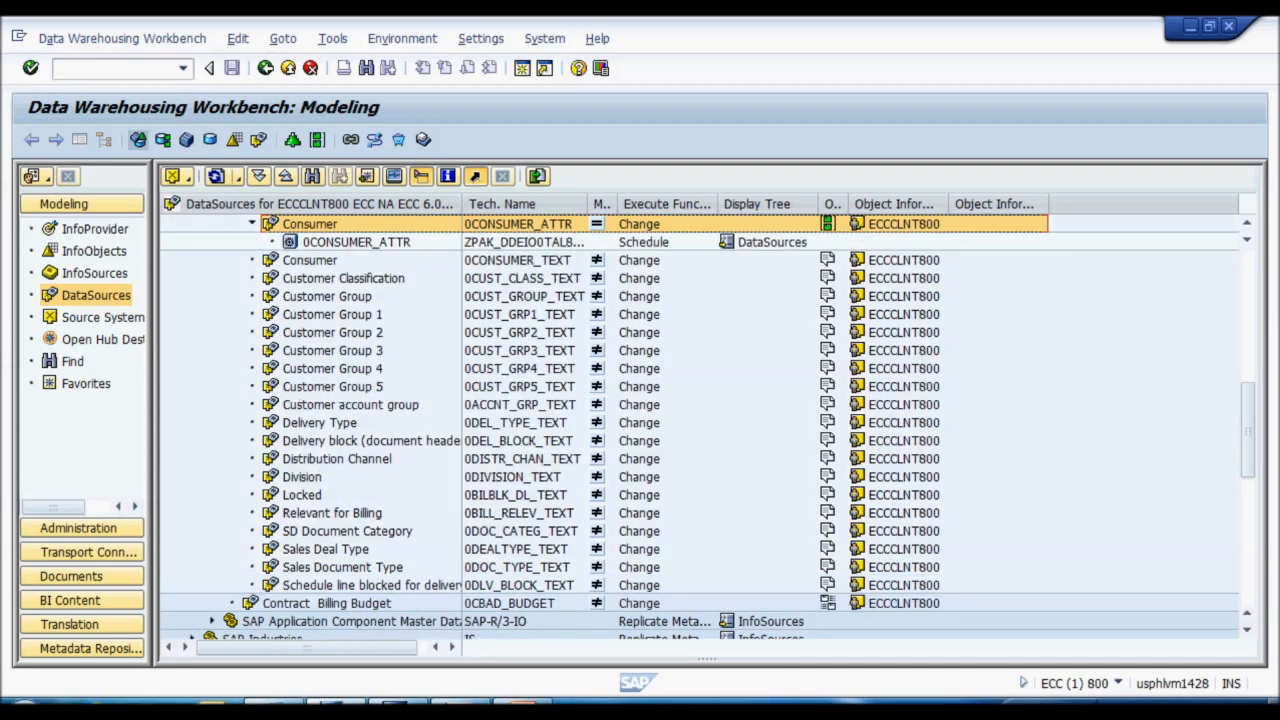
key(shift+F10)
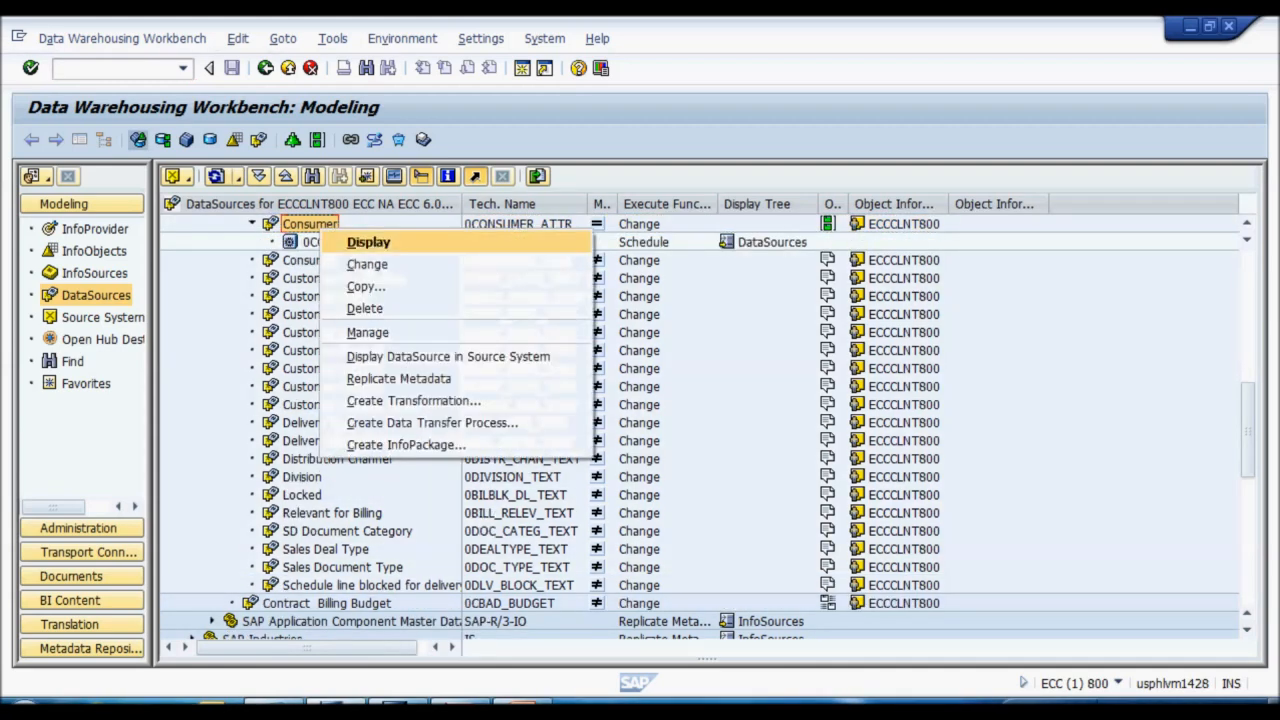
key(Return)
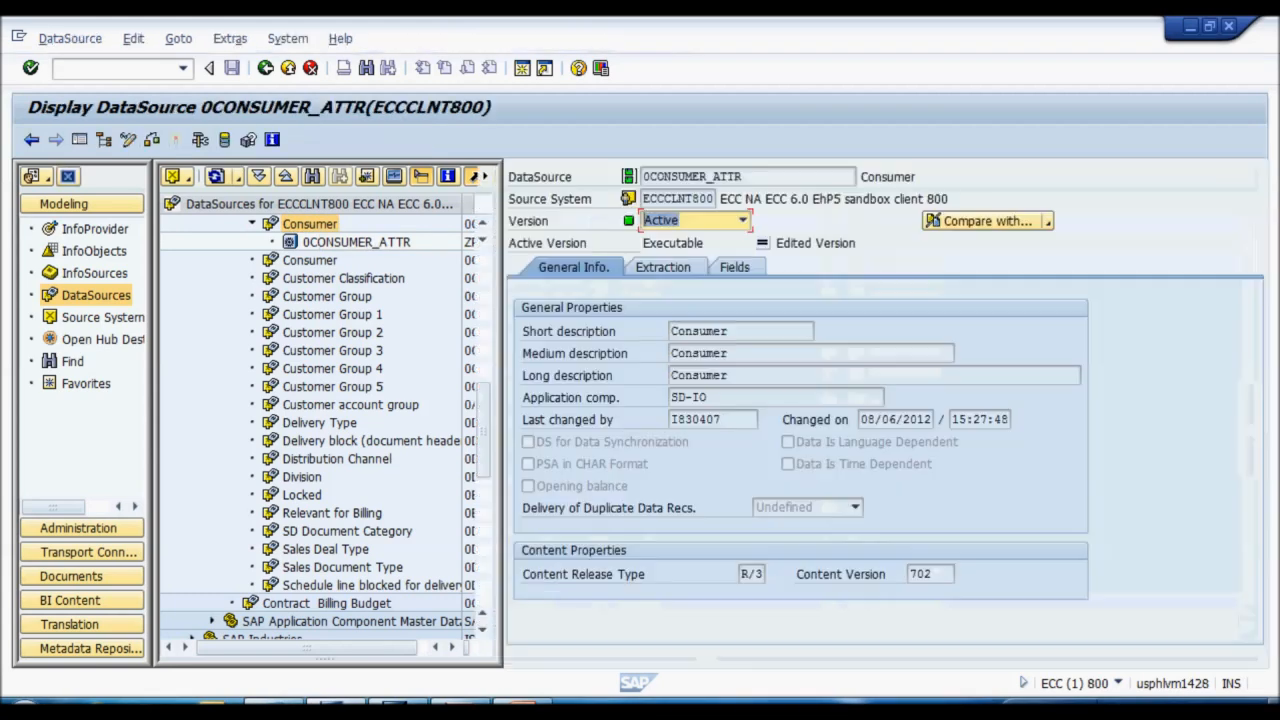
Step: Show the DataSource's field list, select the KUNNR row and widen the Key Field column to read its heading
click(735, 267)
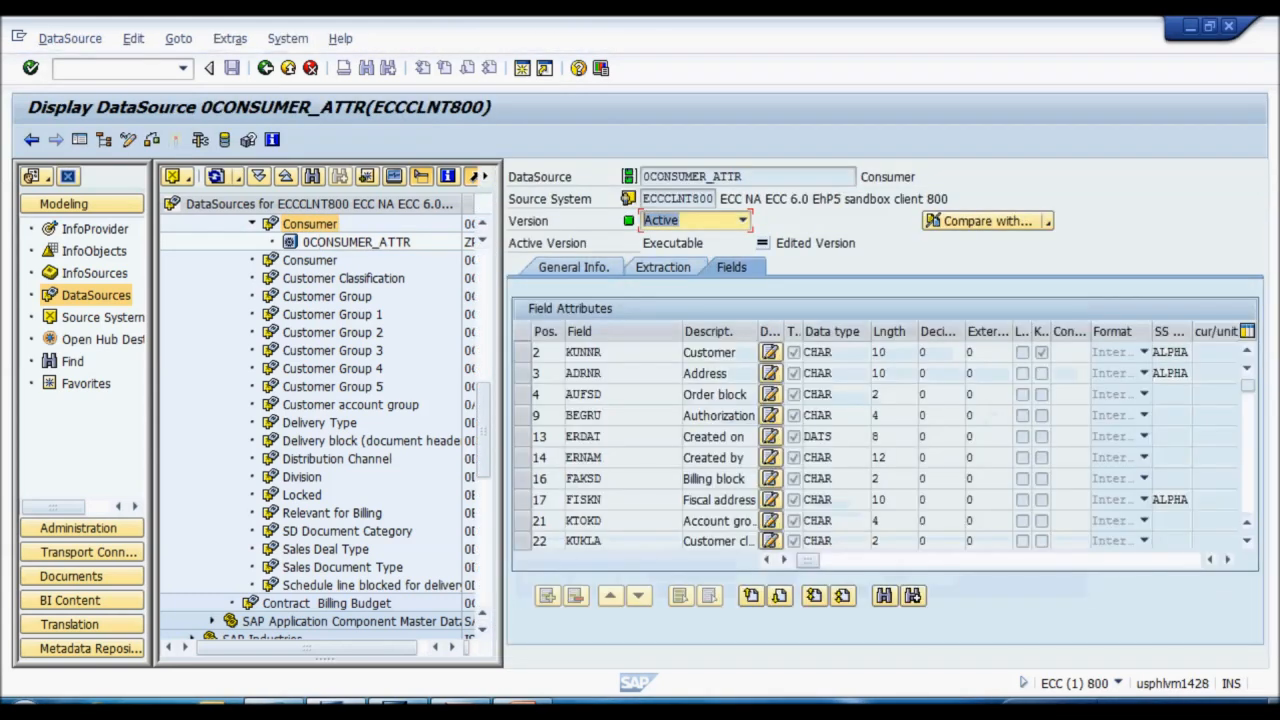
click(522, 352)
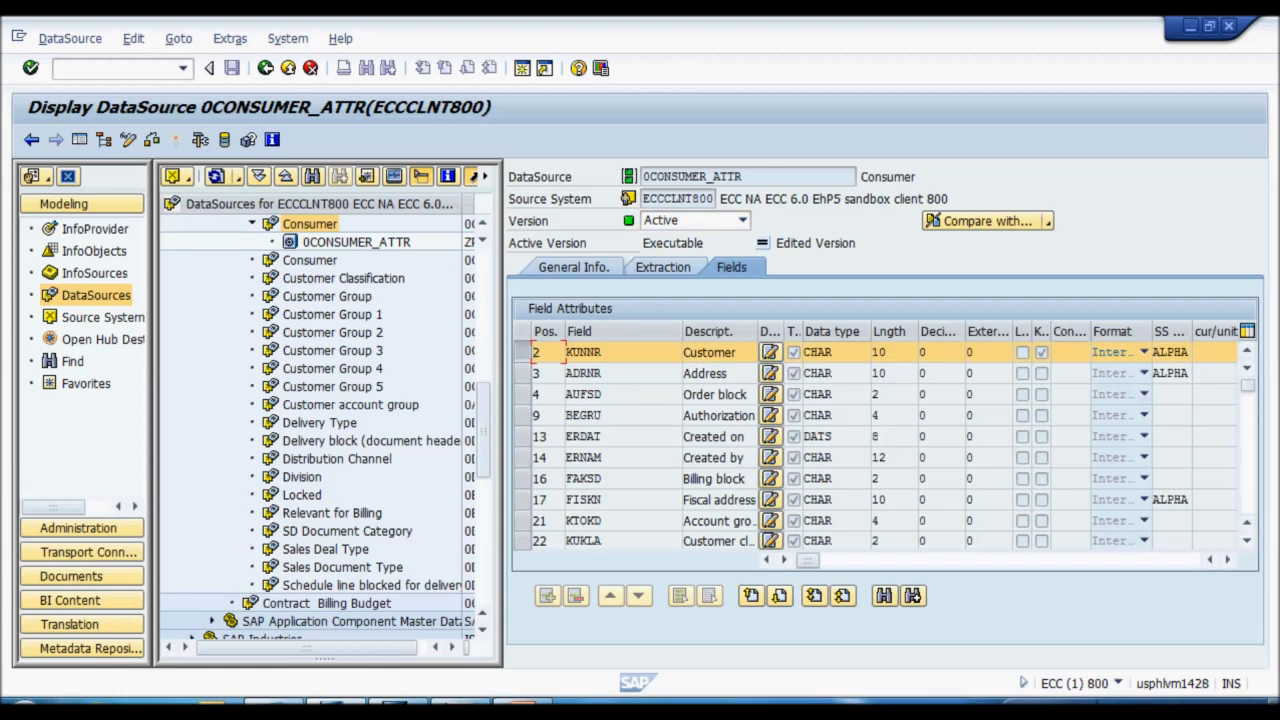
drag(1051, 331, 1099, 331)
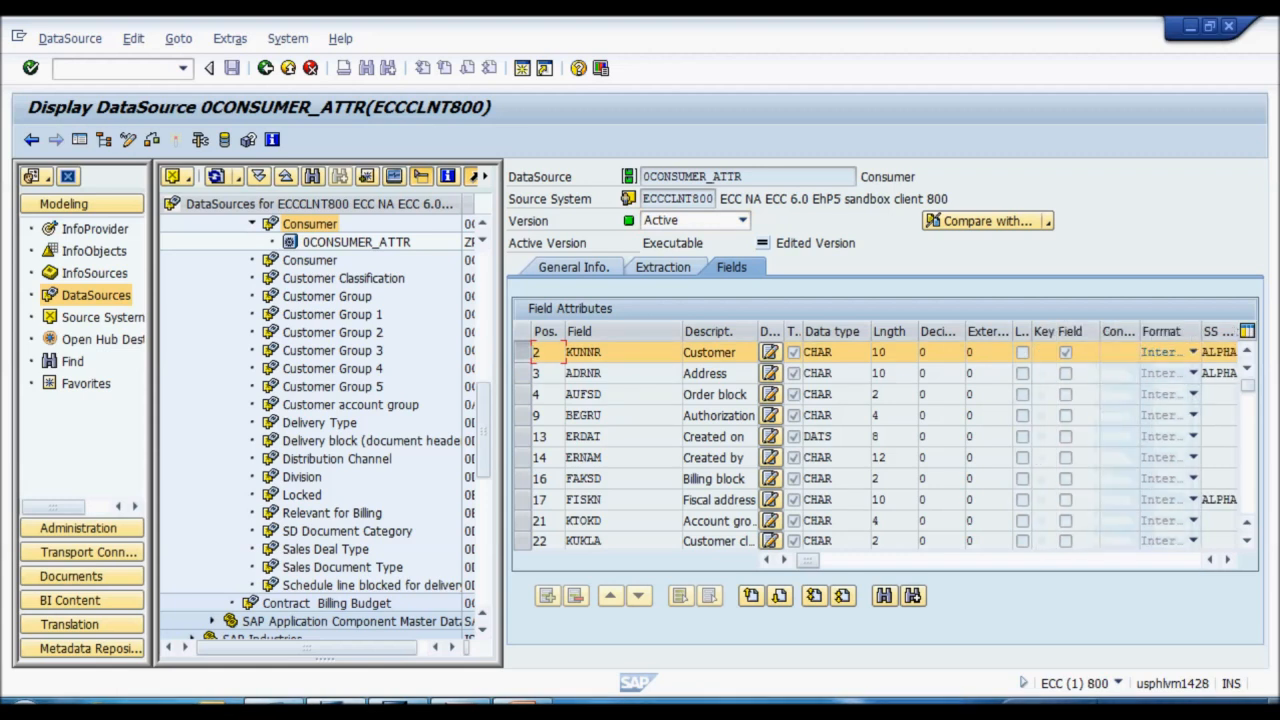
Step: Find the LAND1 Country field in the DataSource's field list and select its row to check the key field flag
click(1247, 450)
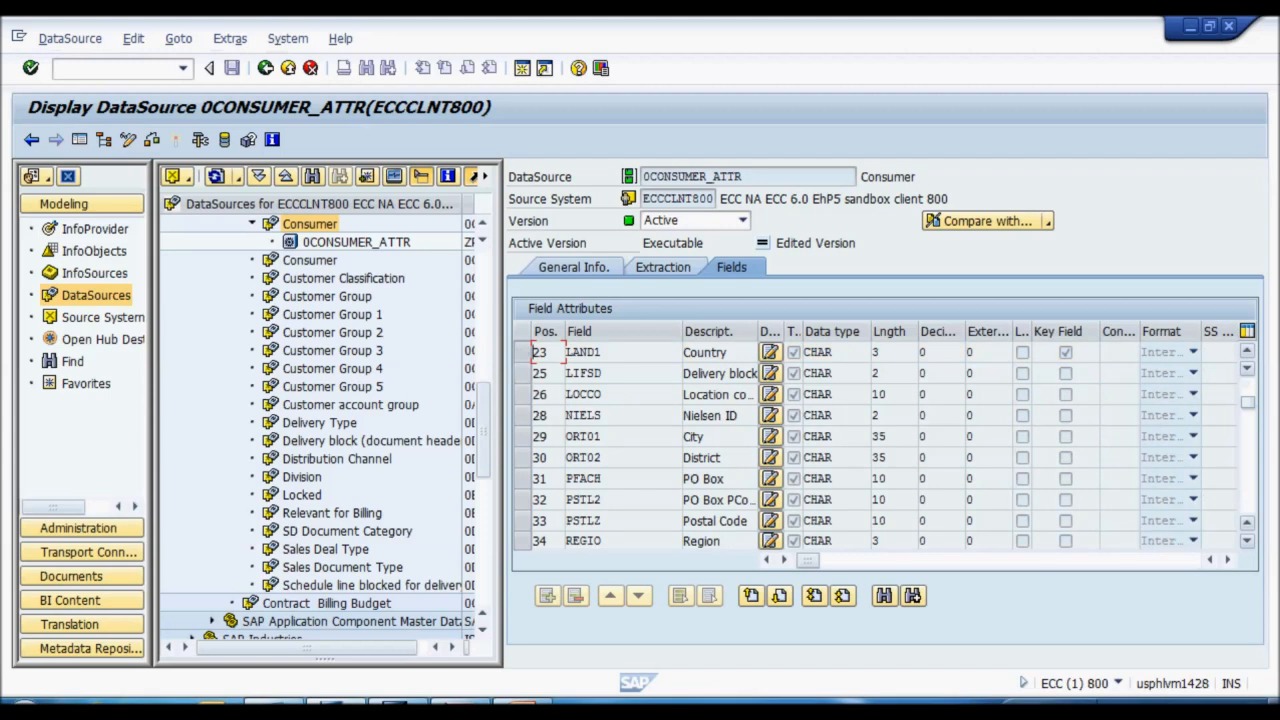
click(523, 352)
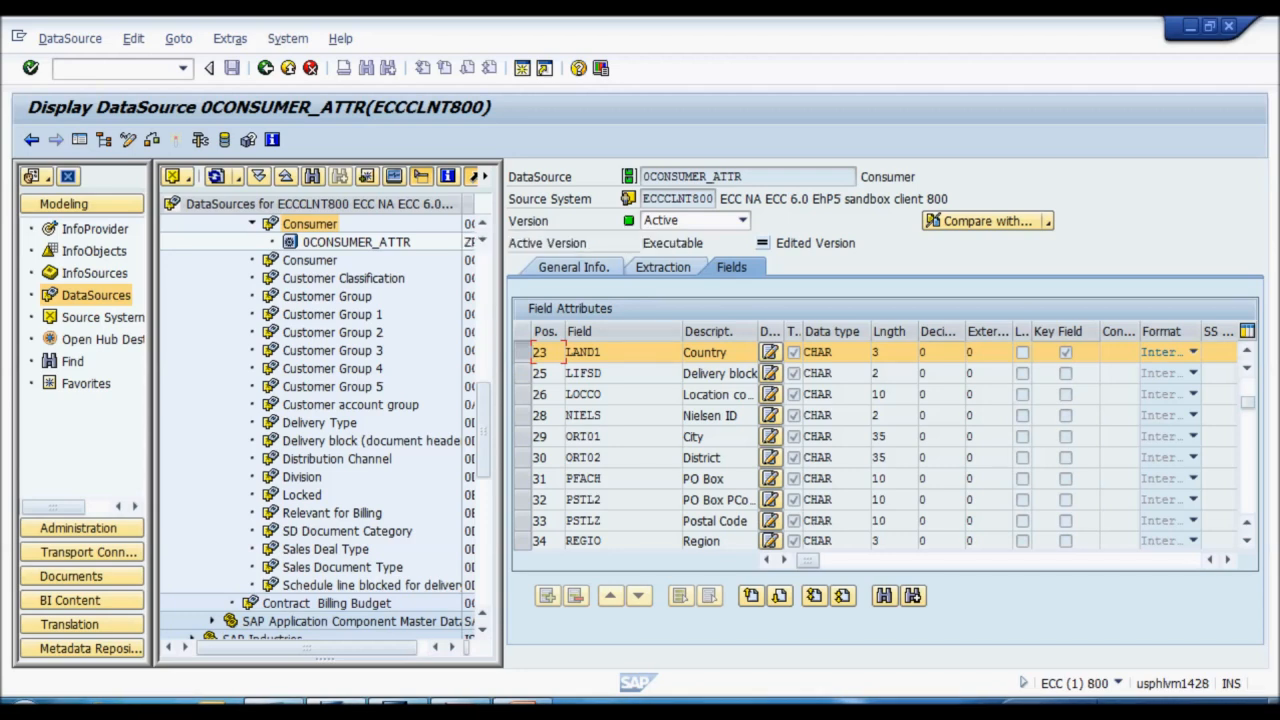
Step: Widen the DataSource tree to show technical names, and highlight the 0CONSUMER_ATTR entry and its parent Consumer DataSource
drag(503, 300, 648, 300)
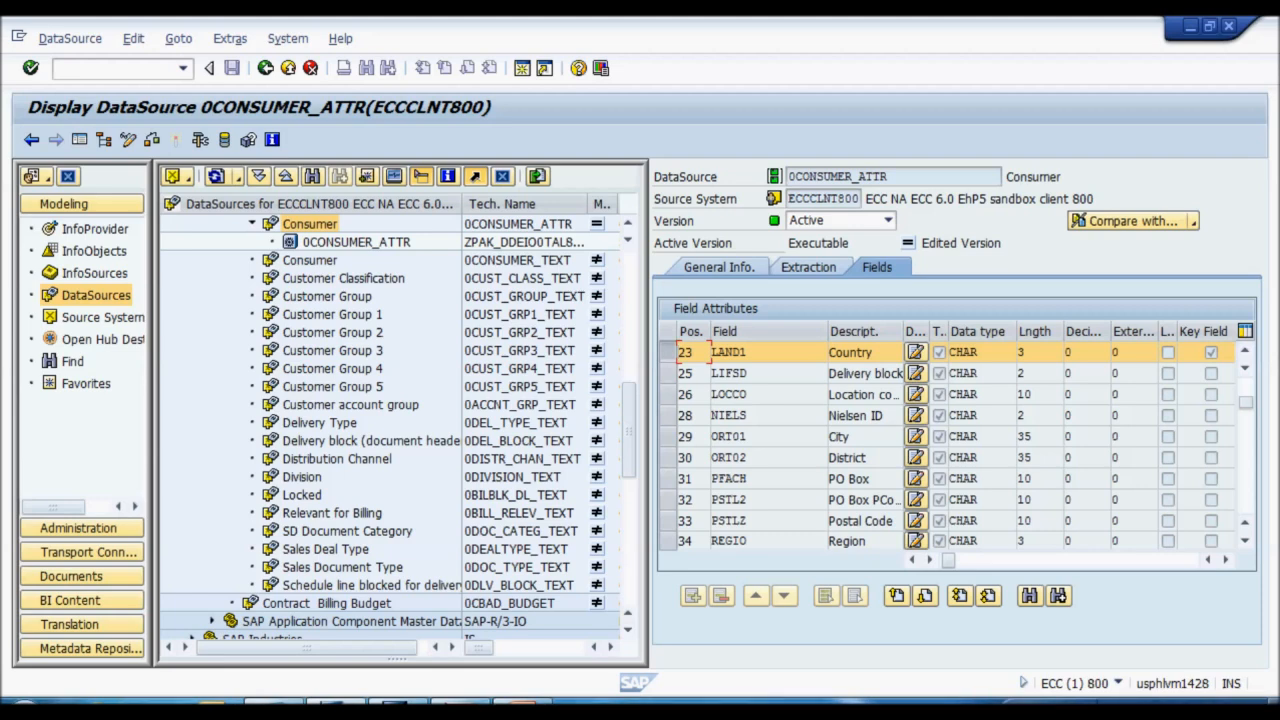
click(356, 242)
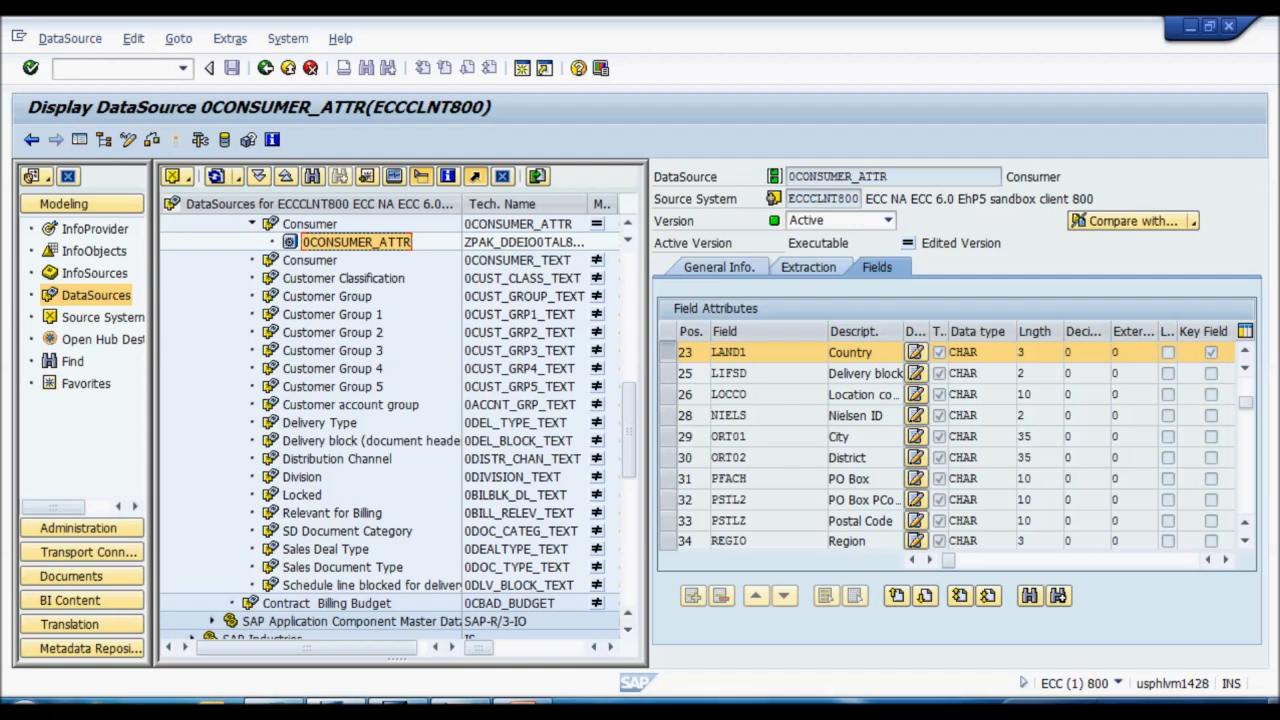
click(310, 224)
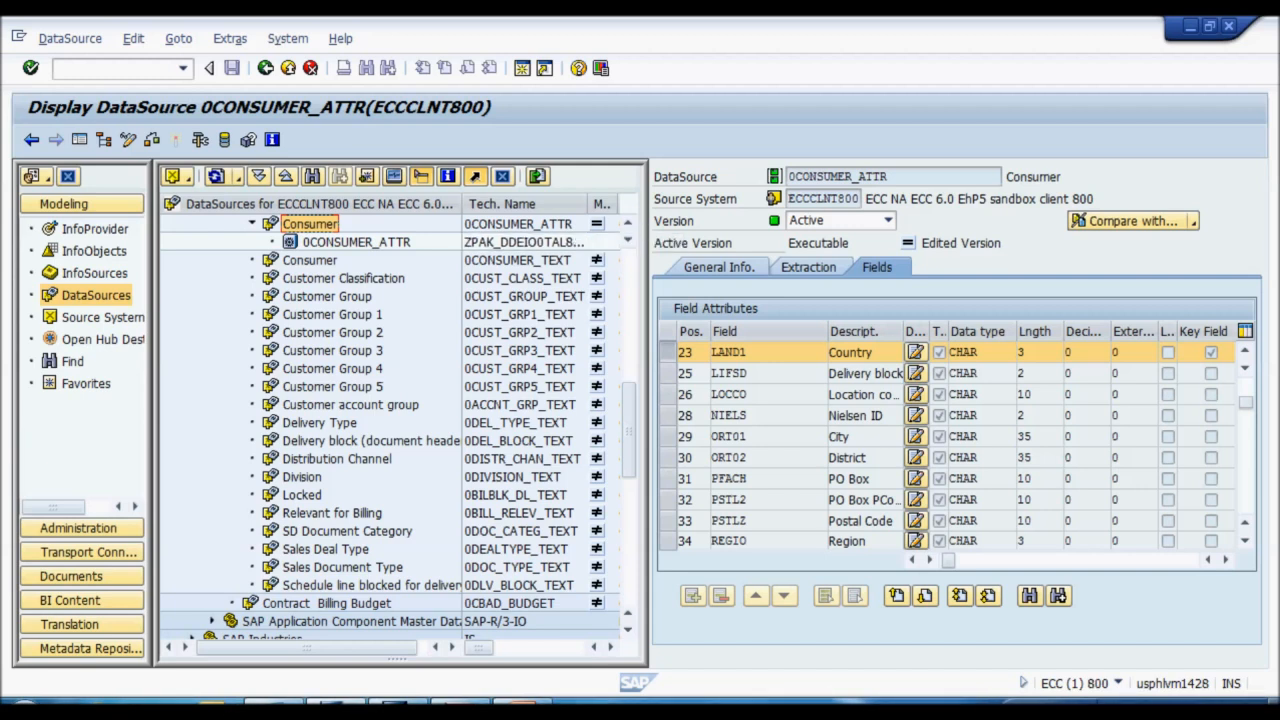
Step: Switch to the How To DXC.pptx presentation in PowerPoint and show slide 3 on the BW 7.x Sidecar variation
key(alt+Tab)
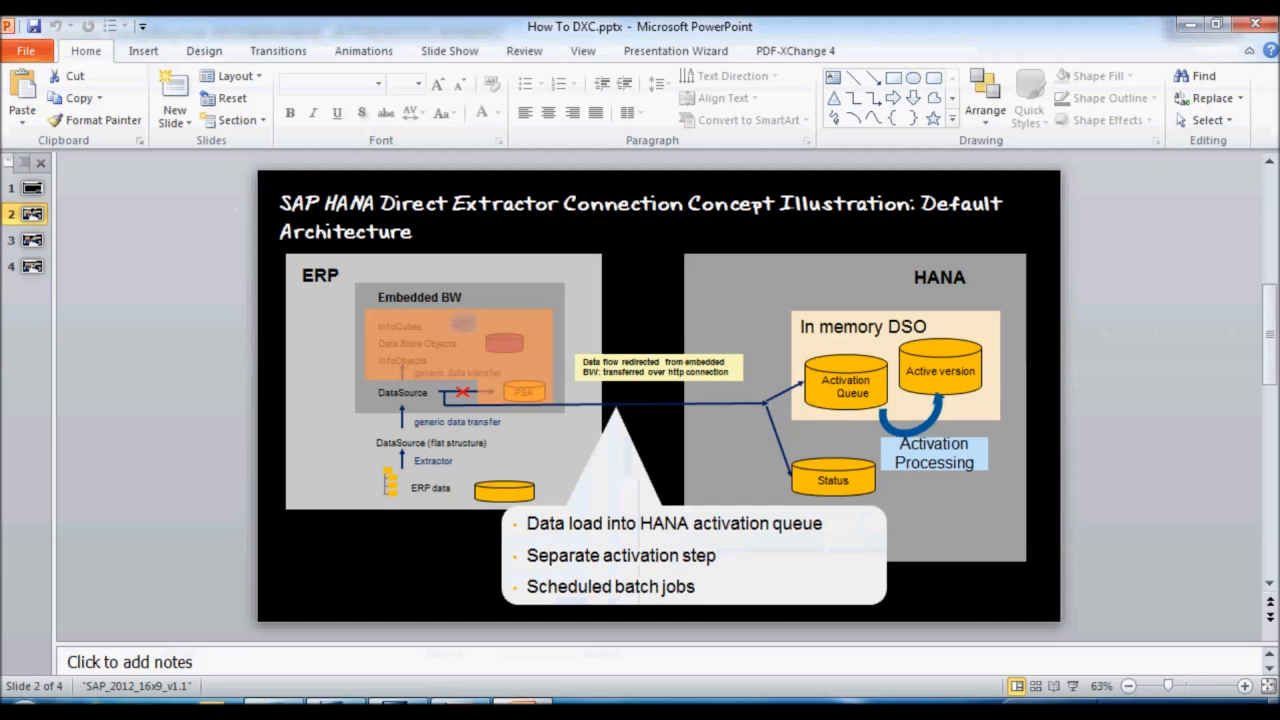
click(33, 240)
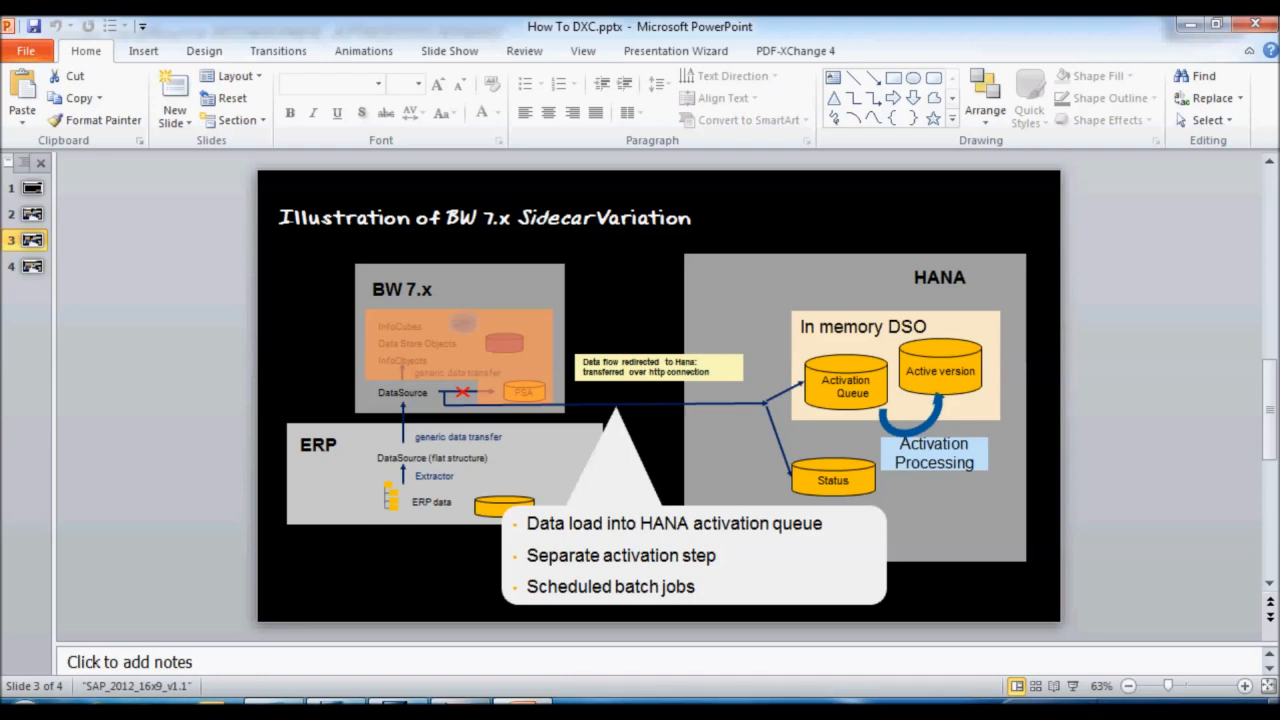
Step: Switch to SAP HANA Studio and list the tables of schema DXCSCHEMA in the catalog of system HAD (DXUSER)
mouse_move(400, 712)
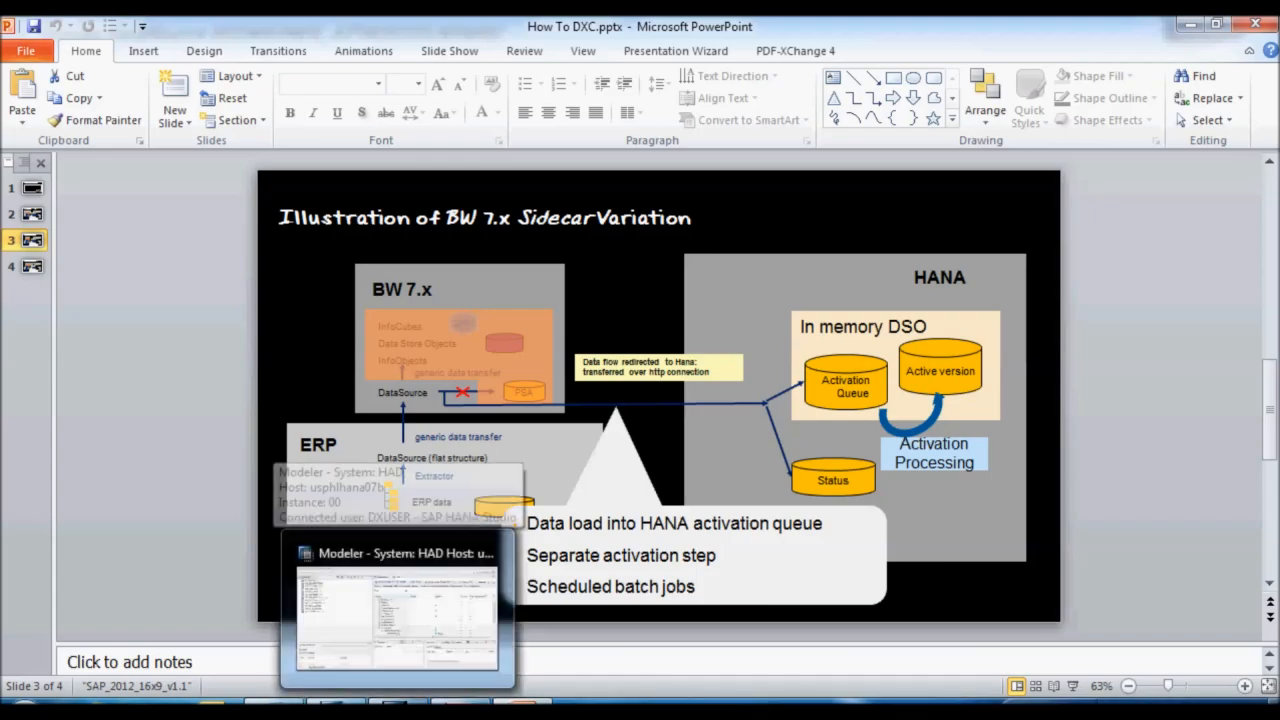
click(397, 612)
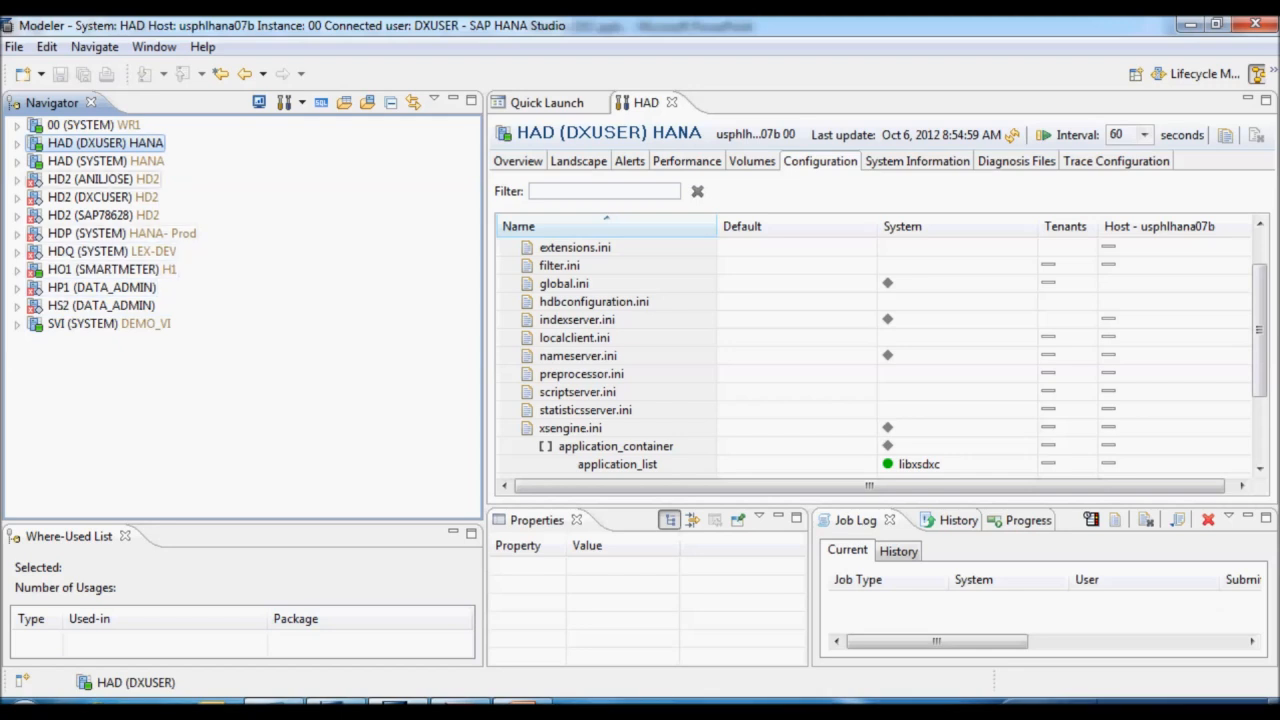
click(17, 144)
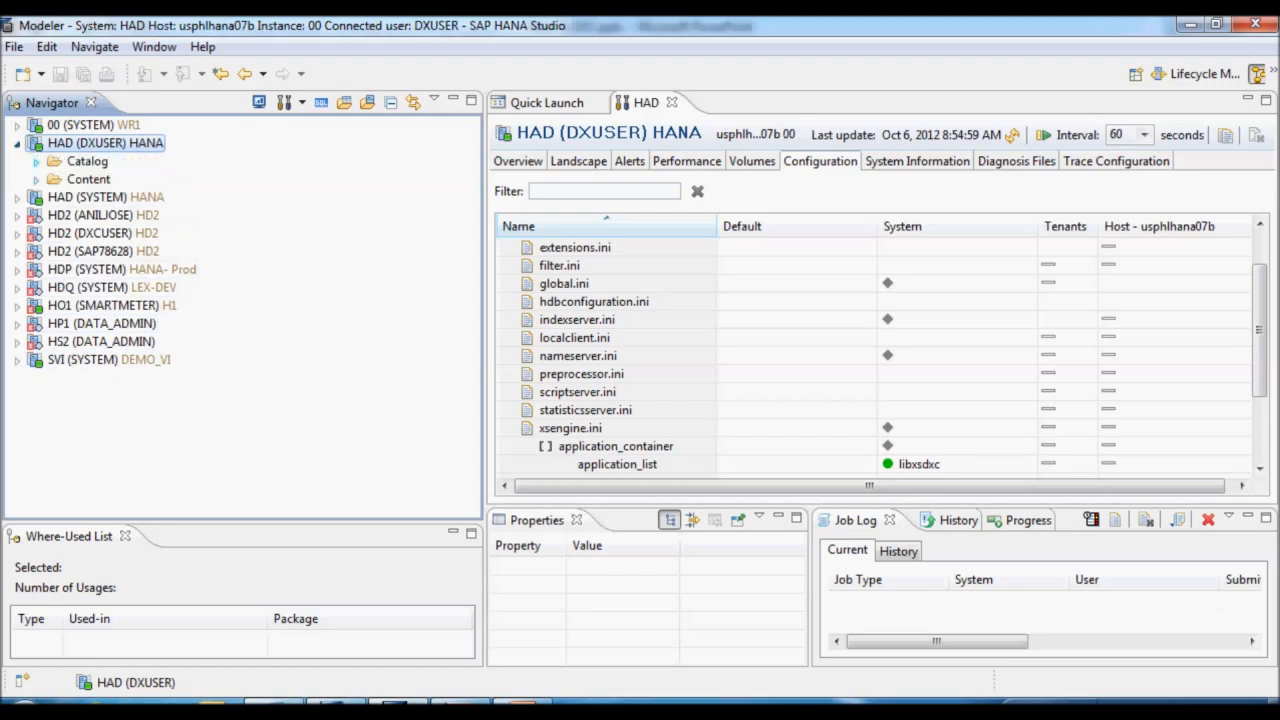
click(37, 162)
click(55, 215)
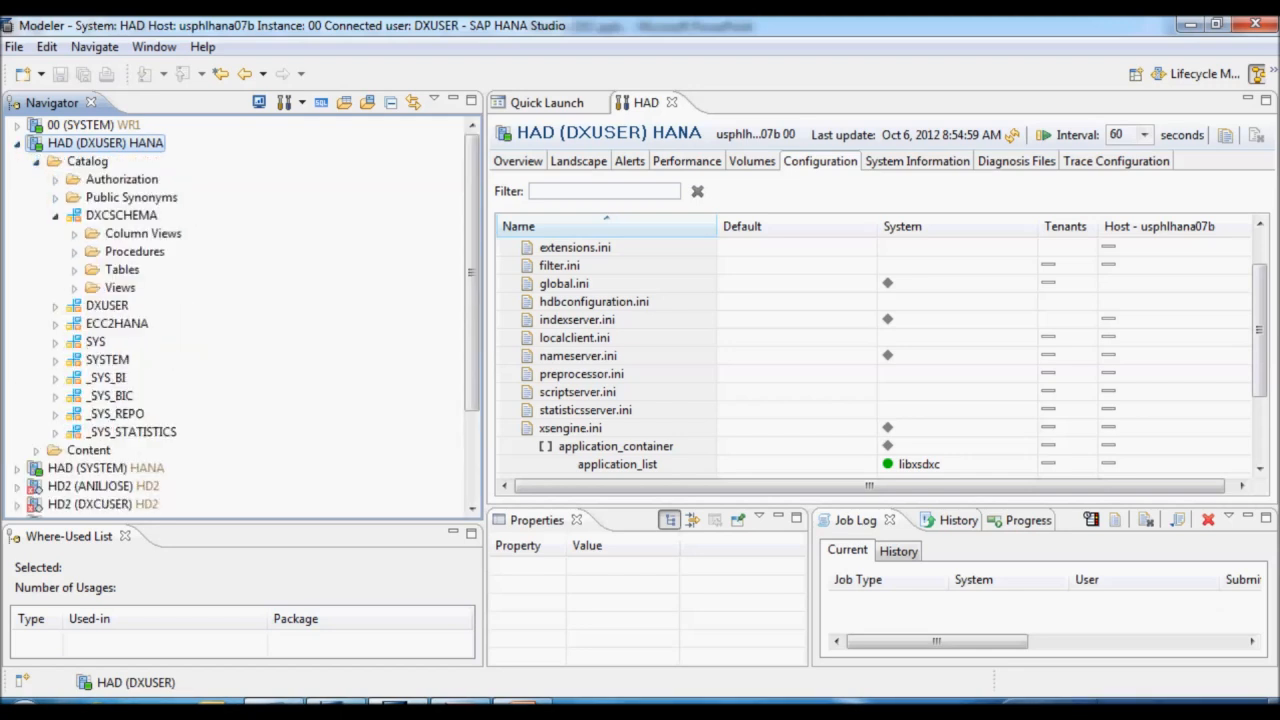
click(74, 269)
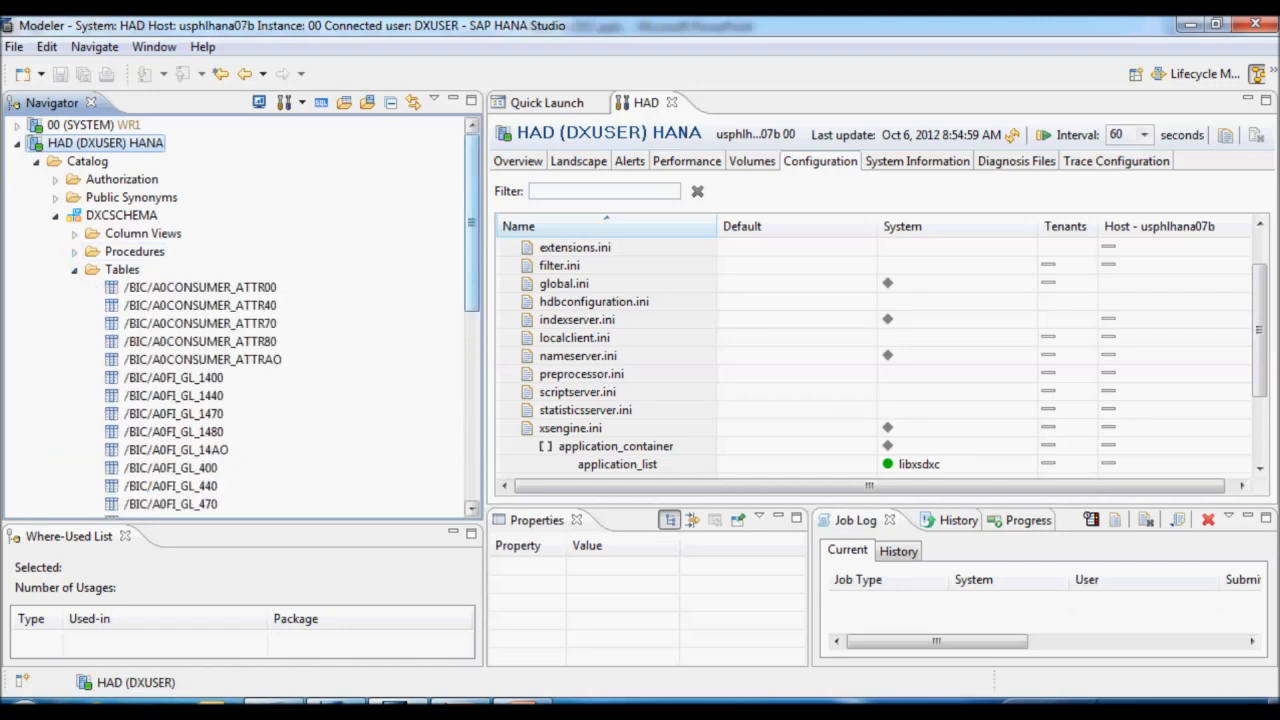
Step: Select the range of Consumer DataSource tables from /BIC/A0CONSUMER_ATTR00 through /BIC/A0CONSUMER_ATTRAO in DXCSCHEMA
scroll(190, 251, down, 1)
click(190, 233)
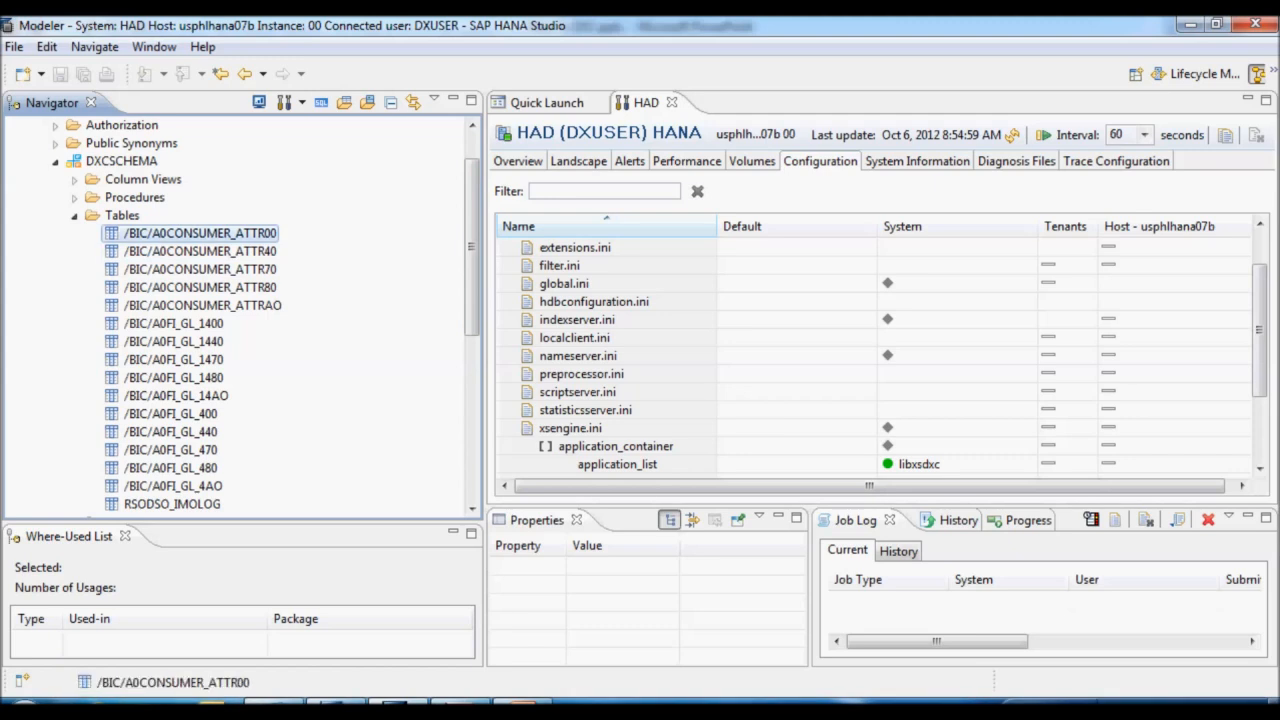
shift+click(200, 305)
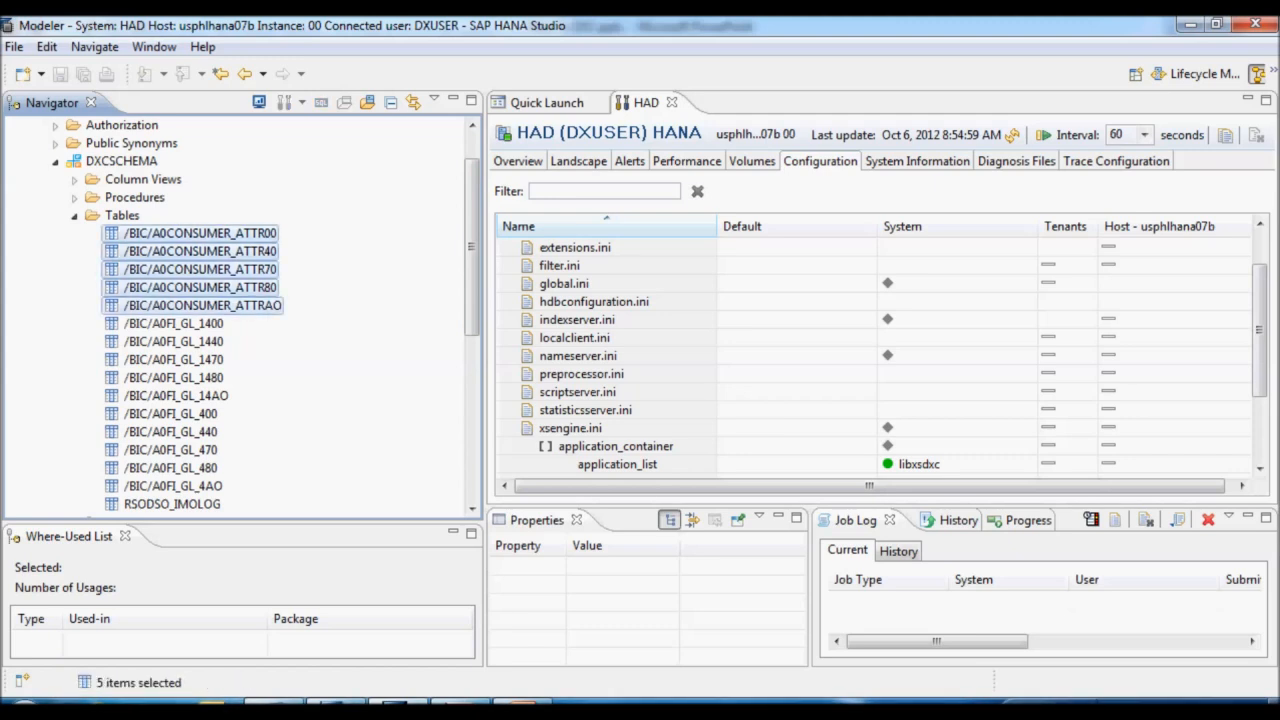
Step: Go through the 0CONSUMER_ATTR tables individually, including ATTR40, ATTR70, ATTR80 and ATTRAO, ending with /BIC/A0CONSUMER_ATTR00 selected
click(200, 251)
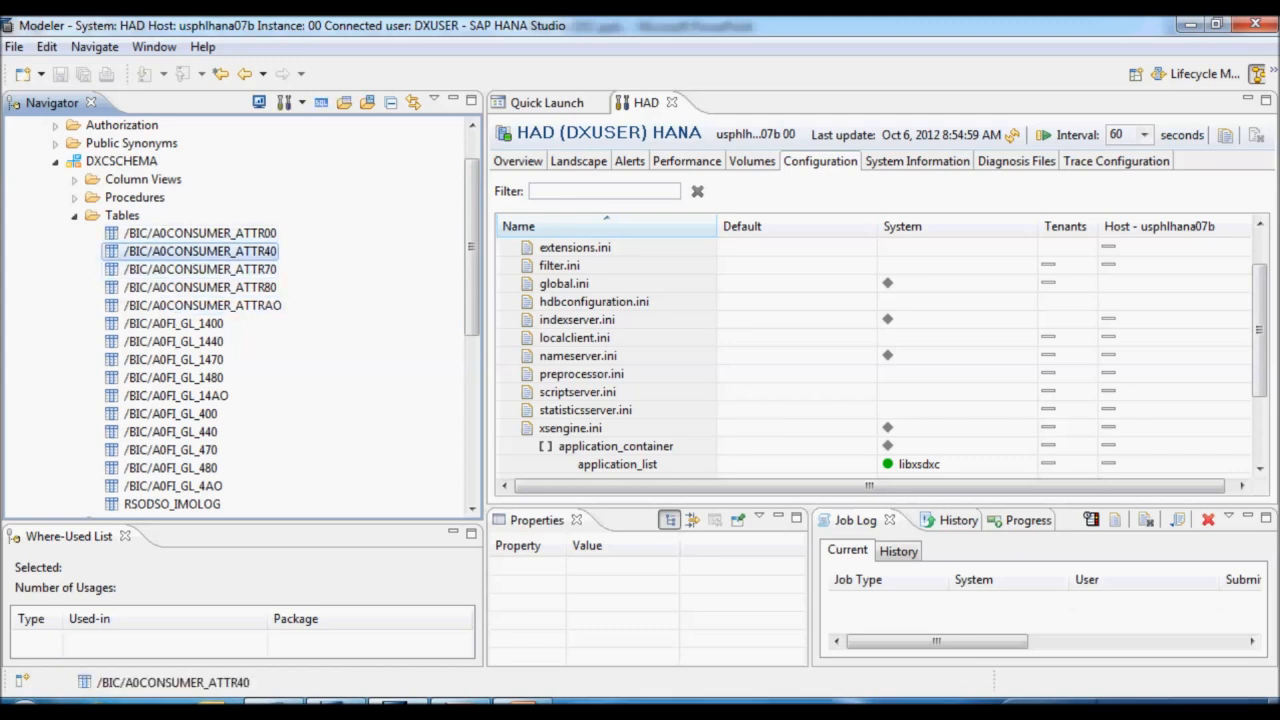
click(200, 233)
click(200, 269)
click(200, 287)
click(200, 305)
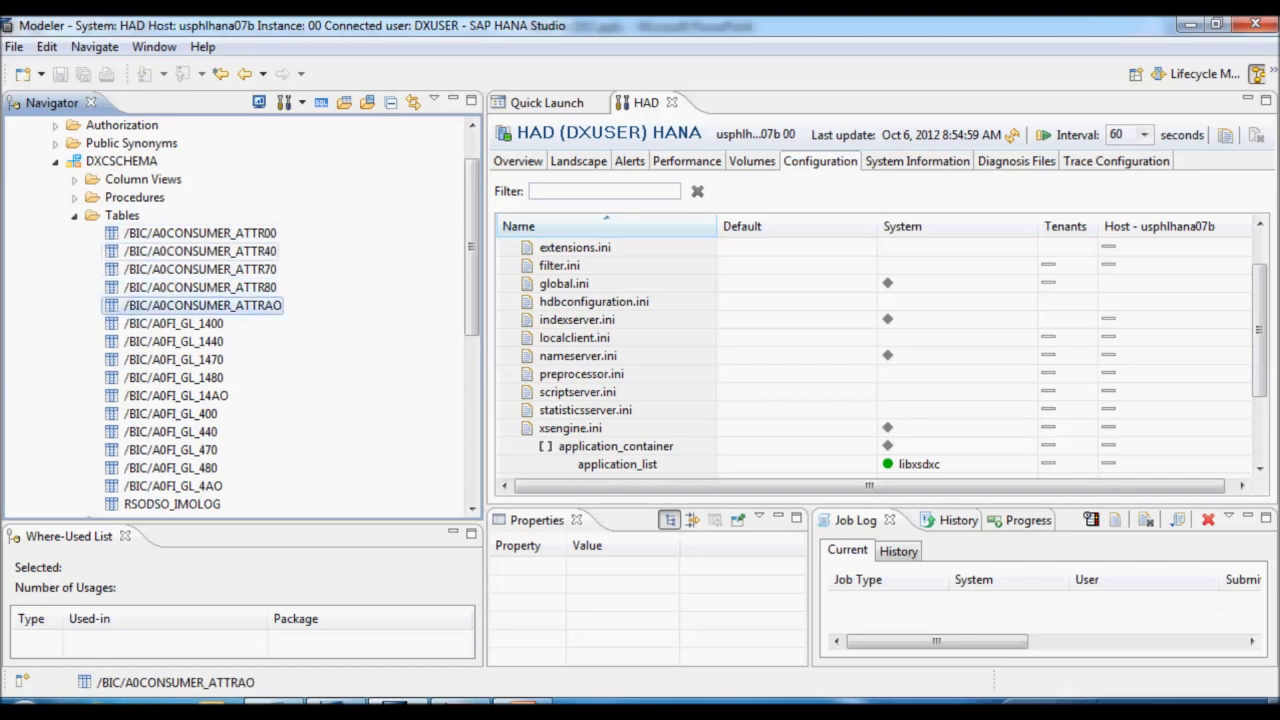
click(200, 233)
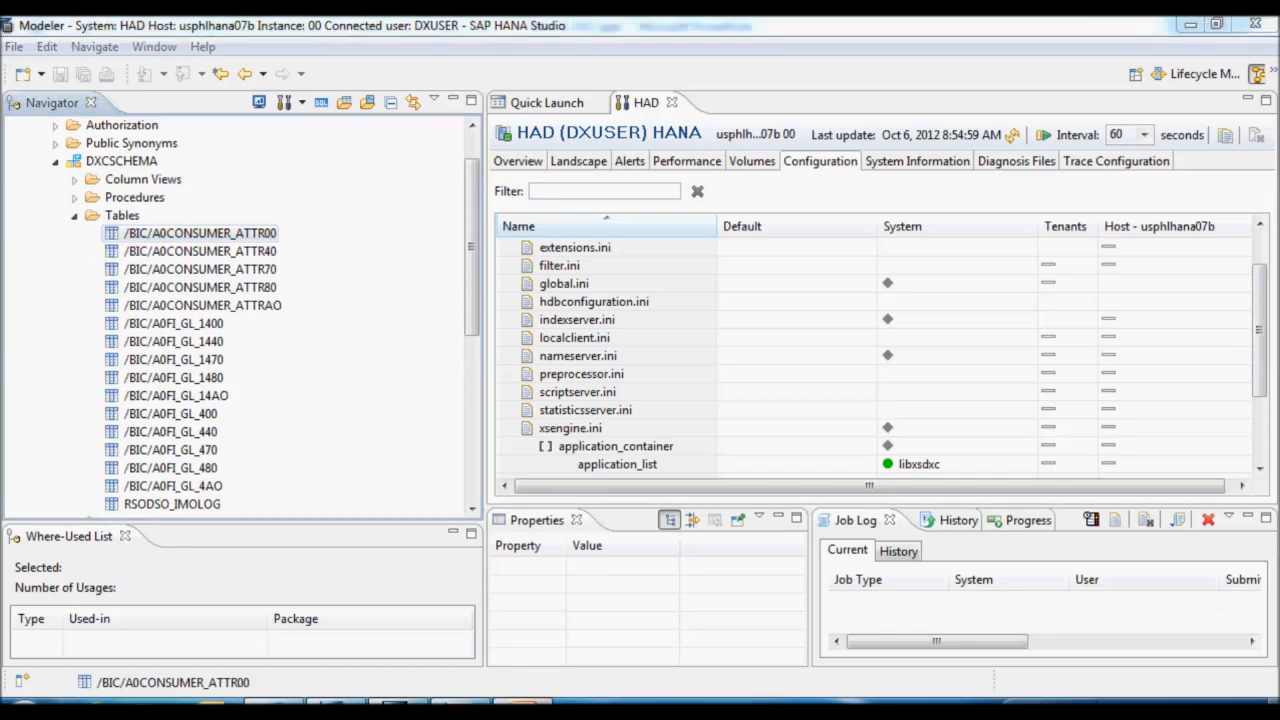
Step: Switch back to the BW 7.x Sidecar variation slide in the How To DXC.pptx presentation in PowerPoint
key(alt+Tab)
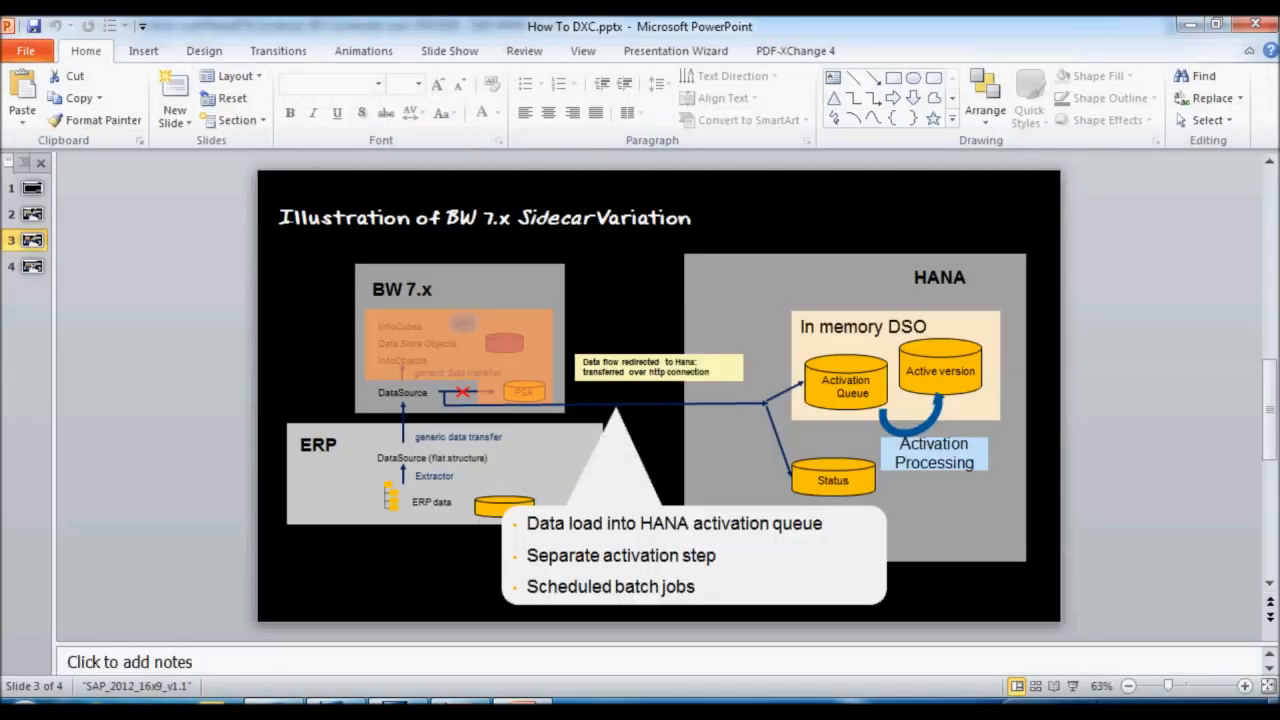